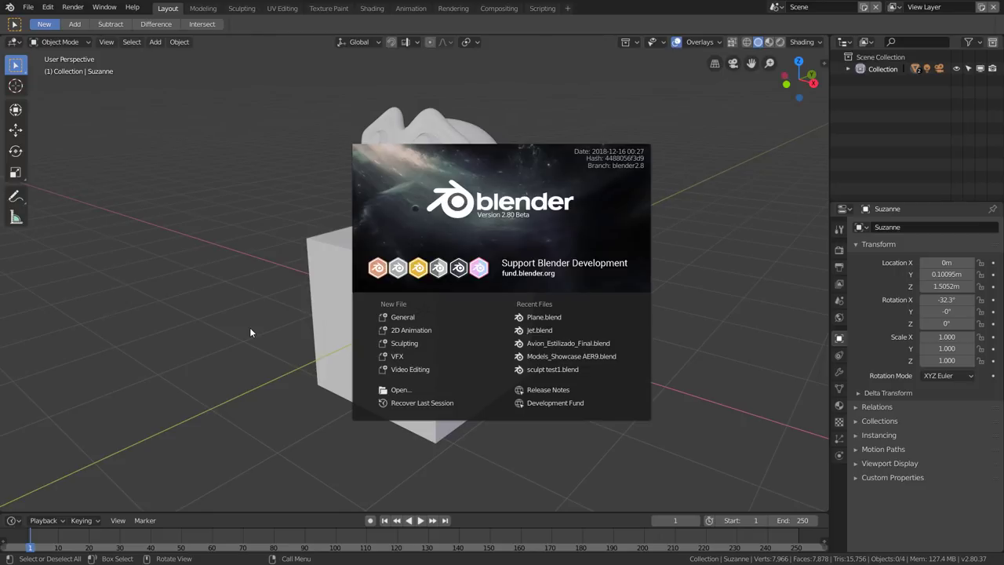
Step: Close the welcome screen and switch the selection back and forth between the cube and monkey head
left_click(249, 332)
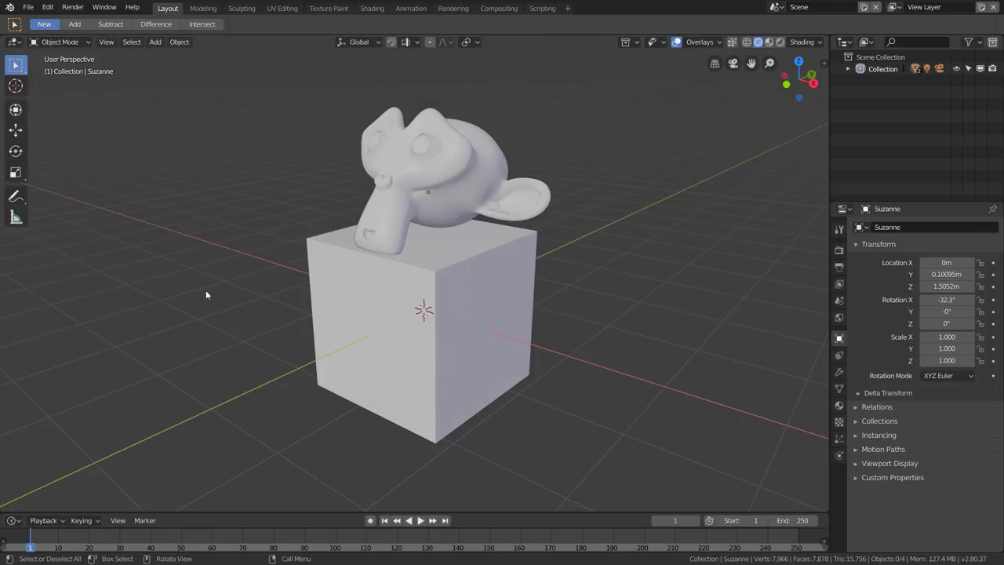
left_click(436, 296)
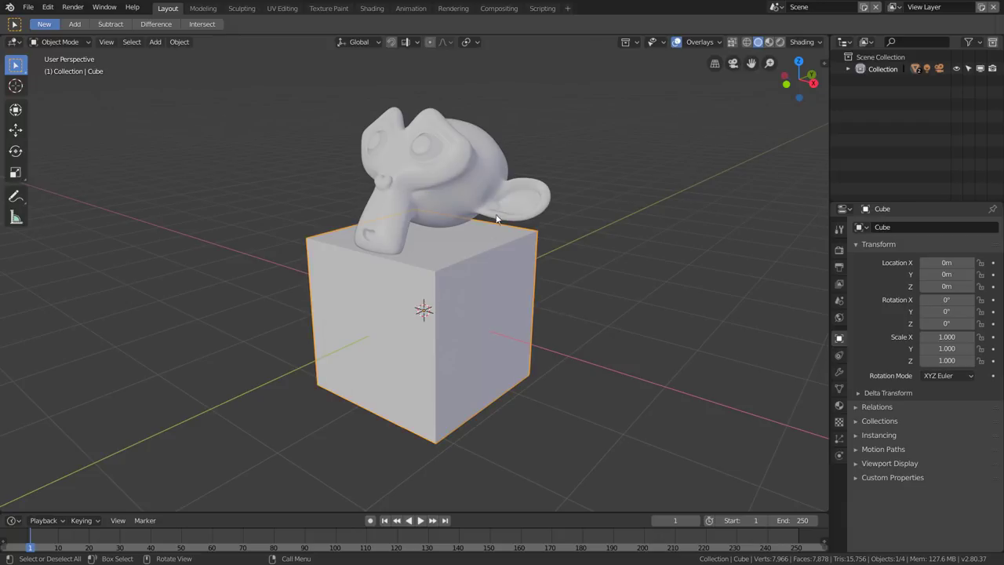
left_click(480, 204)
left_click(476, 274)
left_click(478, 207)
left_click(478, 253)
left_click(478, 207)
left_click(474, 273)
Step: Toggle Edit Mode on each object alone, then select cube plus Suzanne and edit both (515 vertices)
key("Tab")
key("Tab")
left_click(470, 186)
key("Tab")
key("Tab")
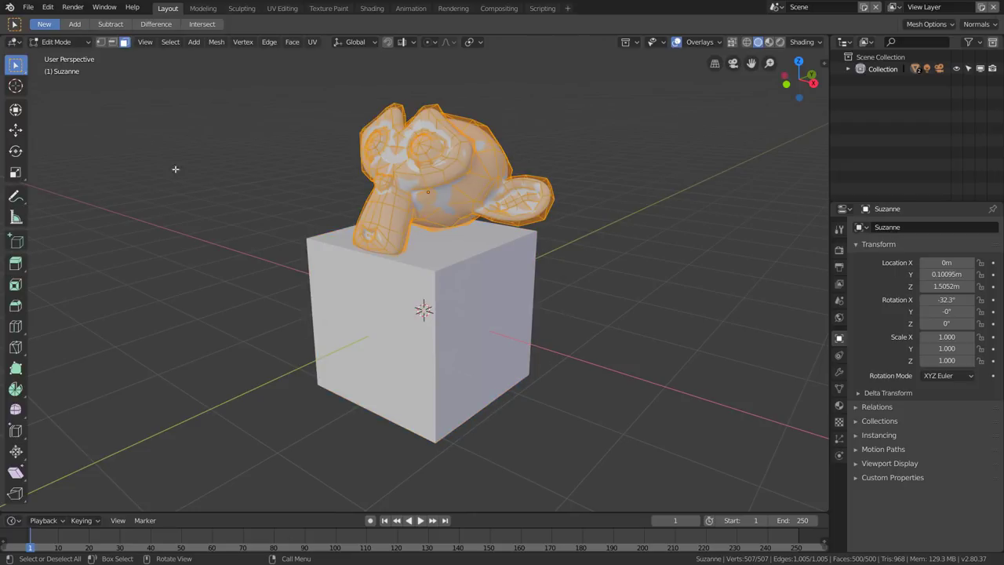
left_click(472, 276)
key("Tab")
key("Tab")
left_click(462, 157)
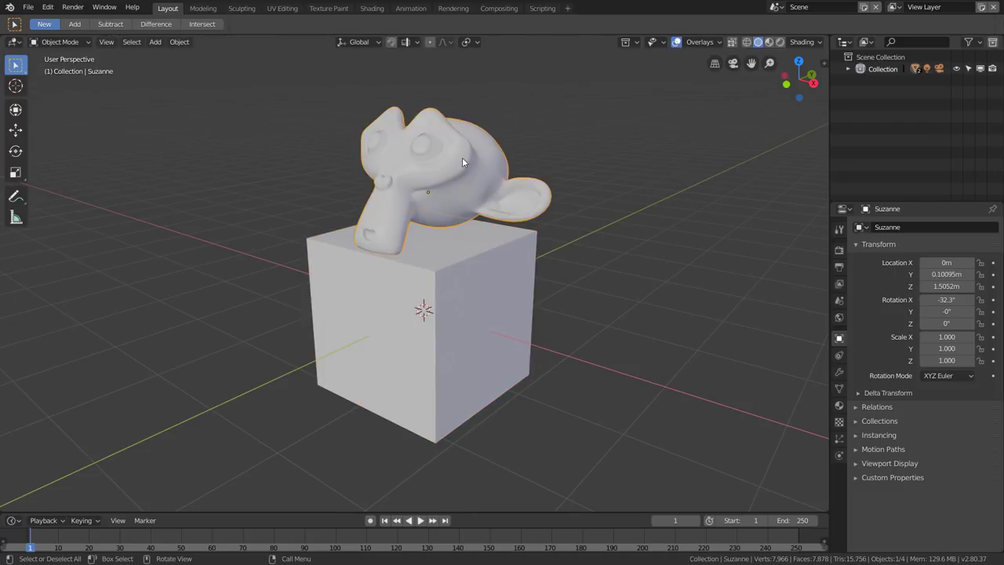
key("Tab")
key("Tab")
left_click(486, 266)
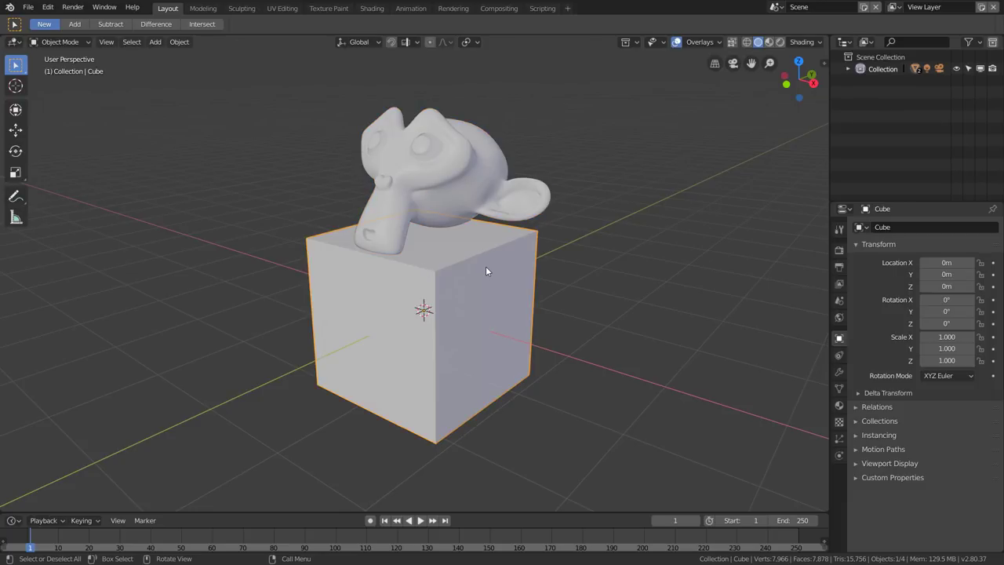
left_click(482, 173, "shift")
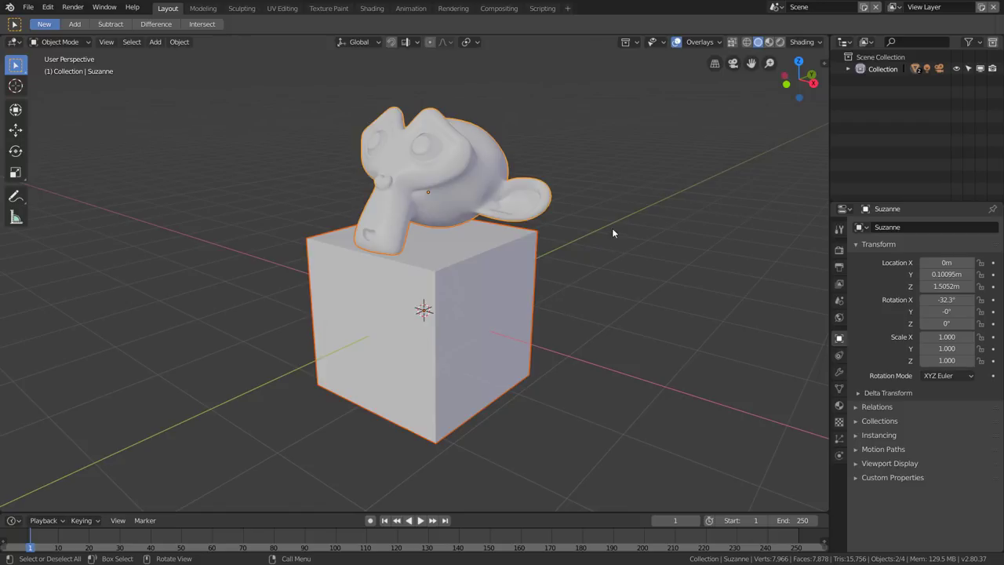
key("Tab")
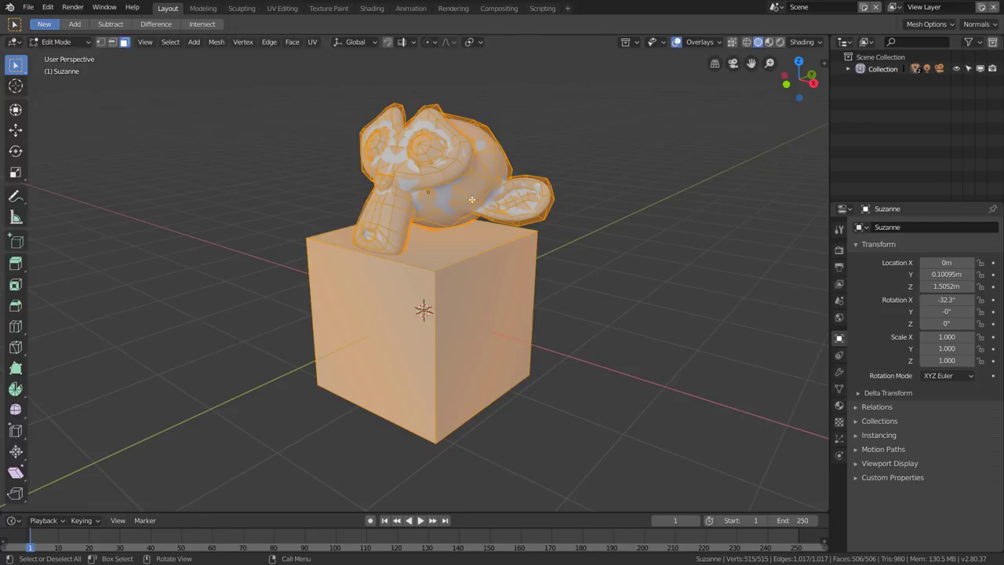
Step: In vertex mode, deselect all, then lasso vertices on the head's top/back and the cube's lower edge
key("1")
key("alt+a")
right_click_drag(509, 118, 519, 129, "ctrl")
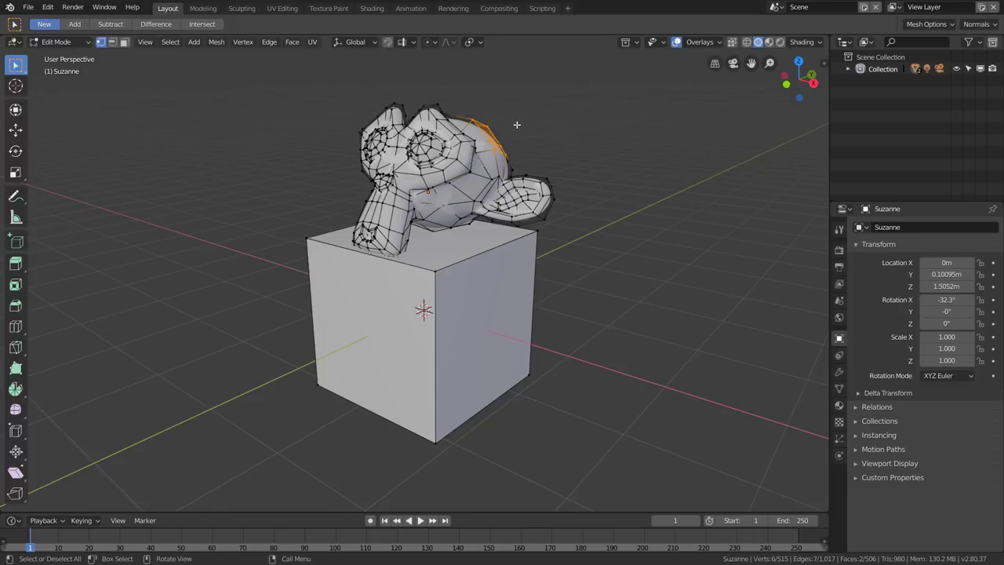
right_click_drag(466, 88, 382, 91, "ctrl")
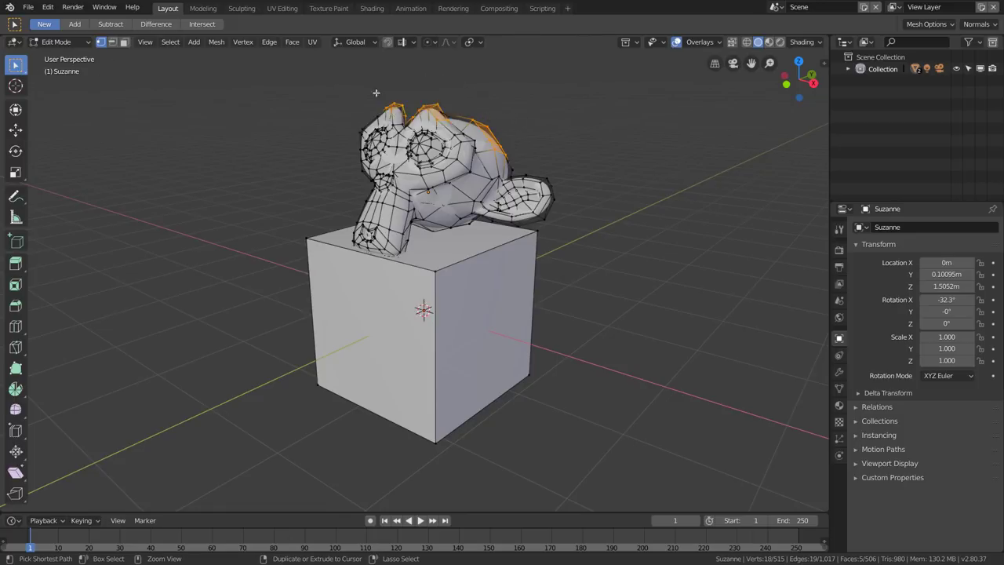
left_click(501, 103)
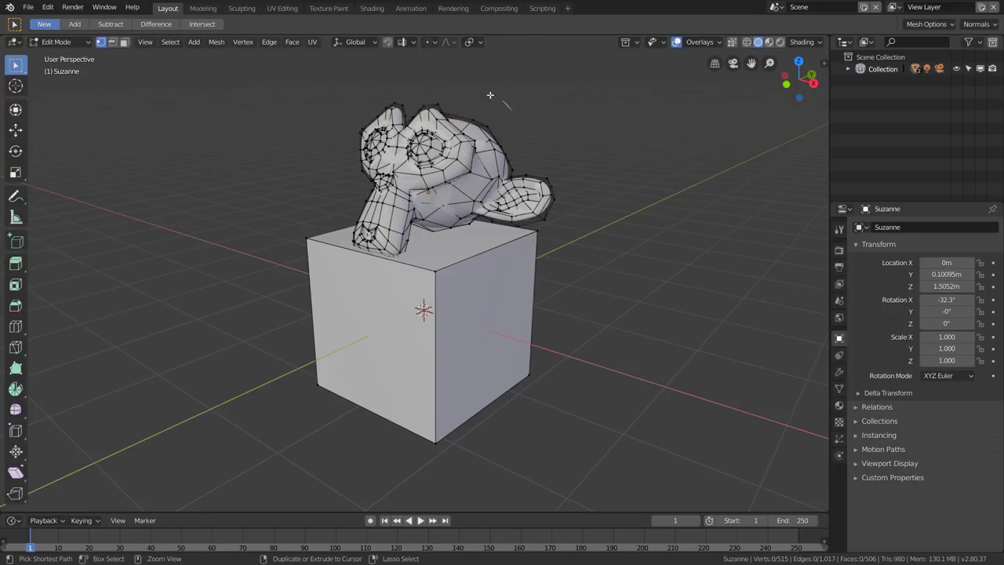
right_click_drag(515, 116, 508, 161, "ctrl")
mouse_move(577, 323)
right_mouse_down("ctrl")
mouse_move(614, 418)
mouse_move(614, 345)
right_mouse_up("ctrl")
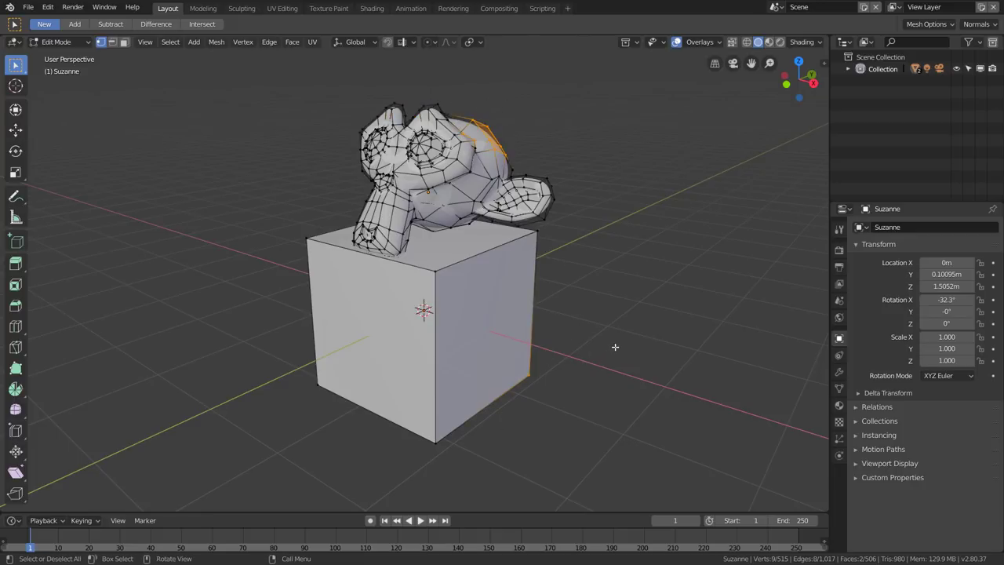
middle_click_drag(612, 344, 566, 363)
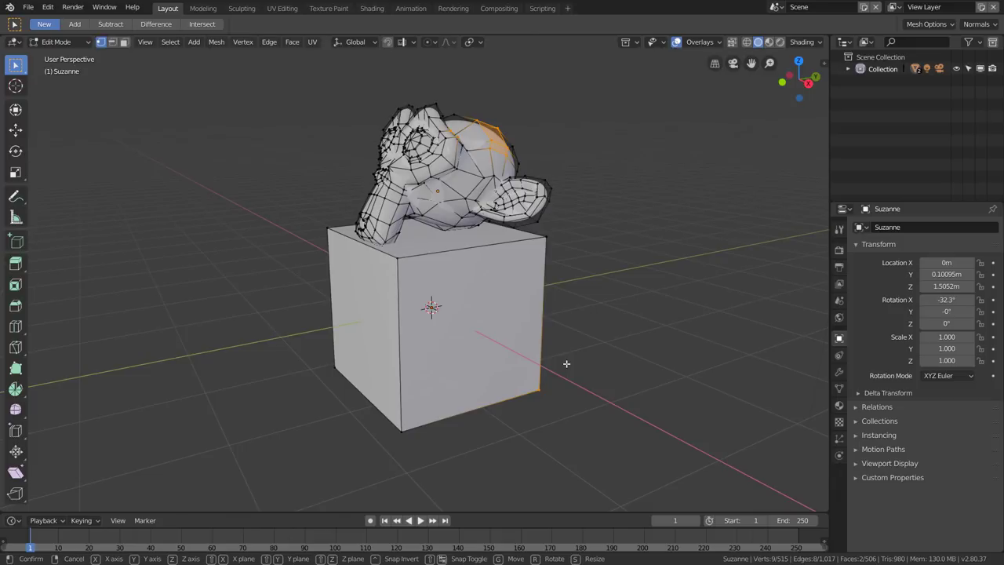
Step: Cancel a move of the selected vertices, check the right-side view (numpad 3), and return to Object Mode
key("g")
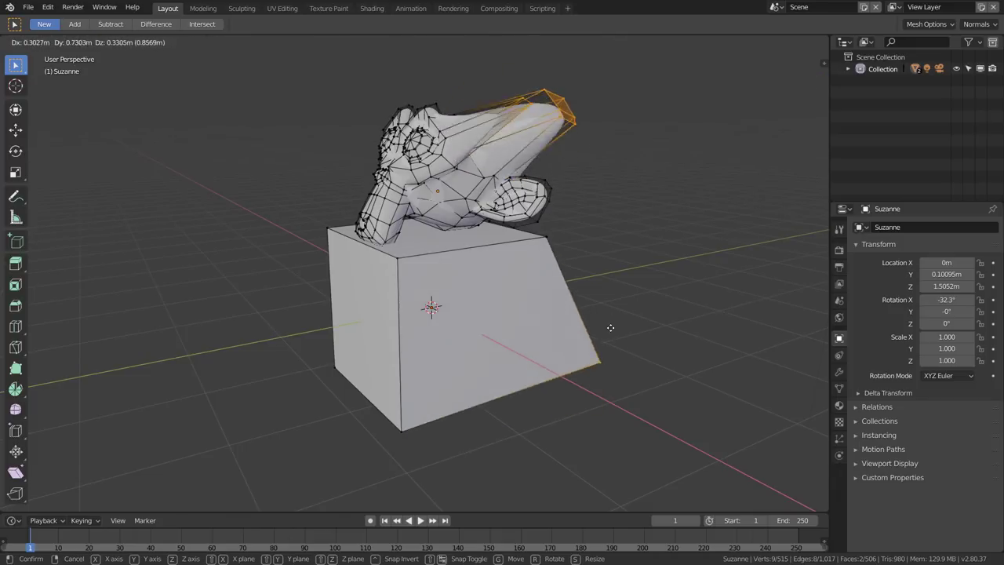
key("Escape")
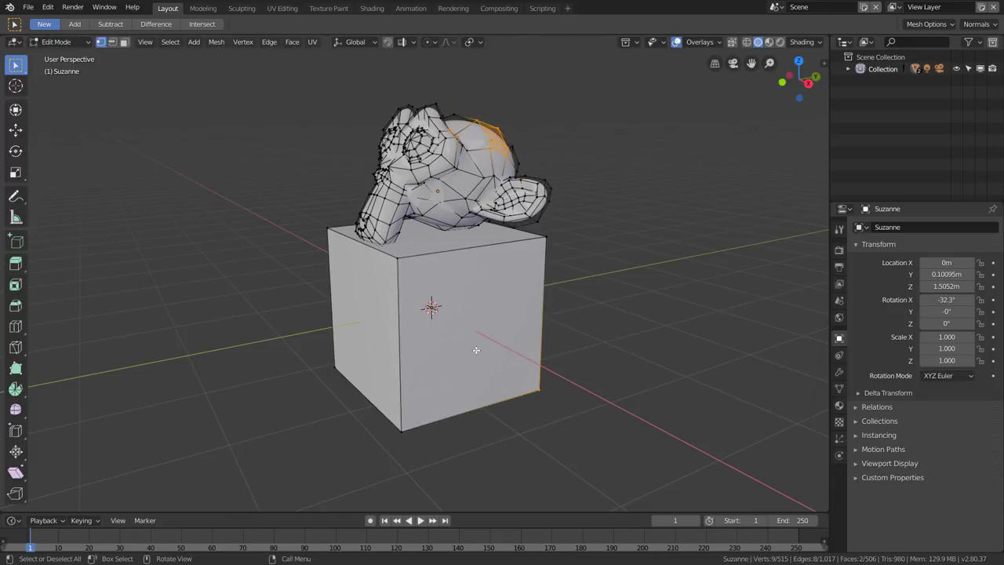
key("Tab")
key("Tab")
key("KP_3")
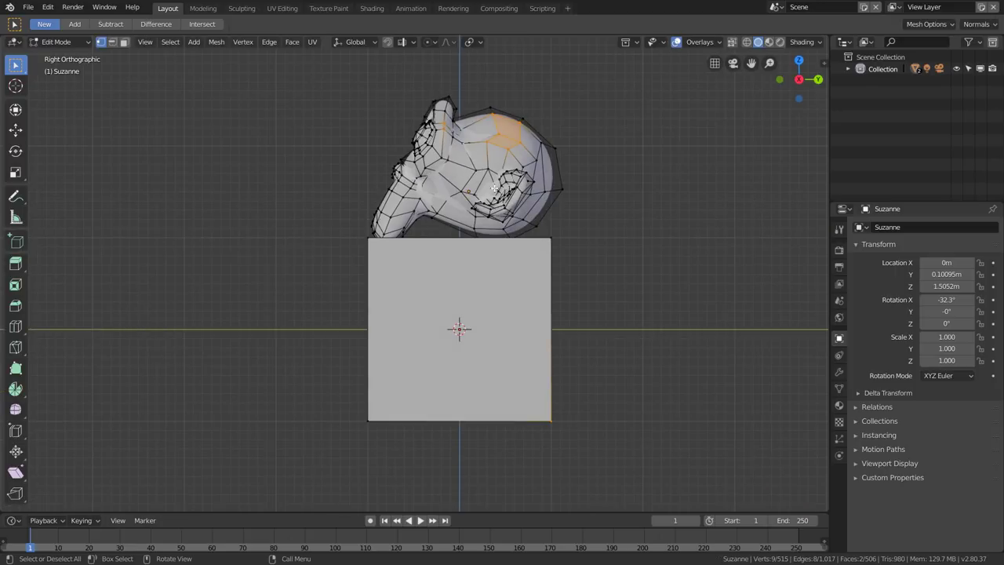
middle_click_drag(494, 189, 506, 192)
key("KP_3")
key("Tab")
Step: Rotate Suzanne to about -35° on X, then Shift-add the cube and enter Edit Mode
left_click(456, 162)
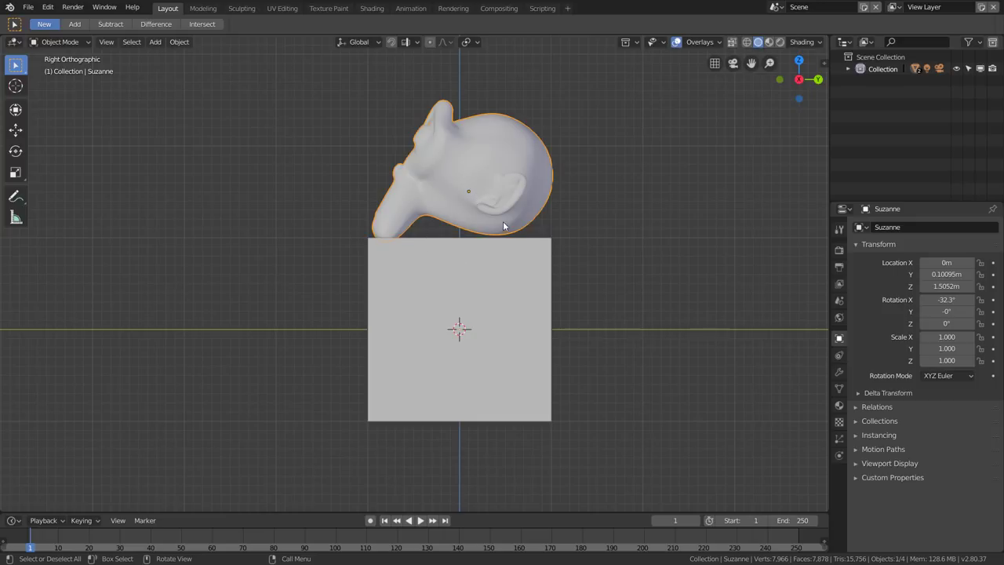
key("r")
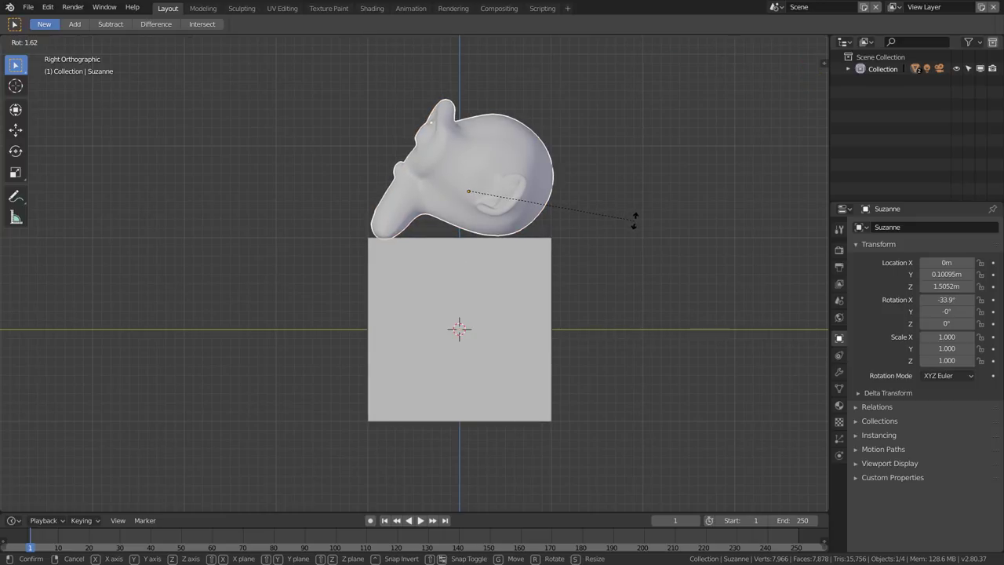
left_click(636, 217)
key("g")
right_click(636, 224)
key("r")
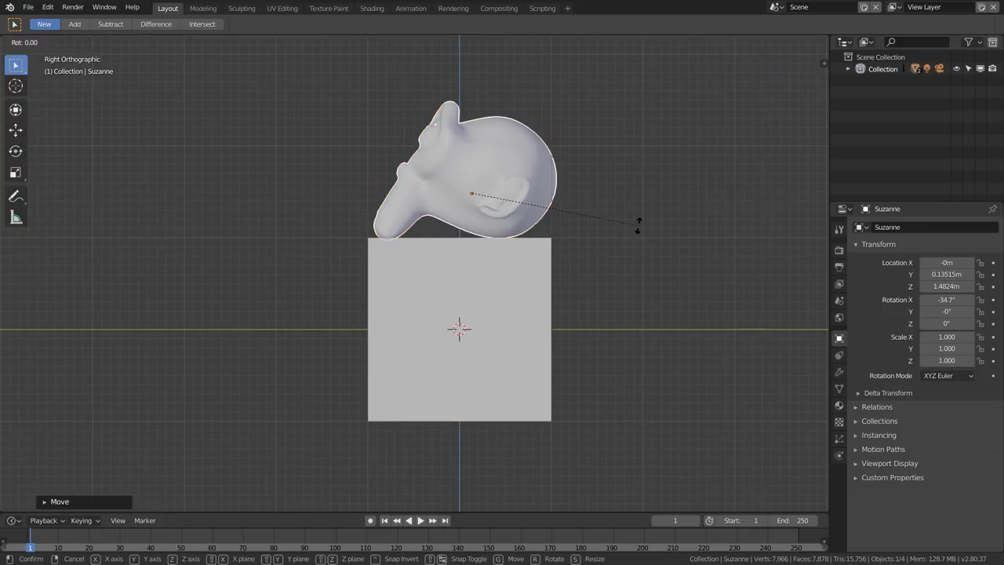
left_click(638, 225)
left_click(517, 290, "shift")
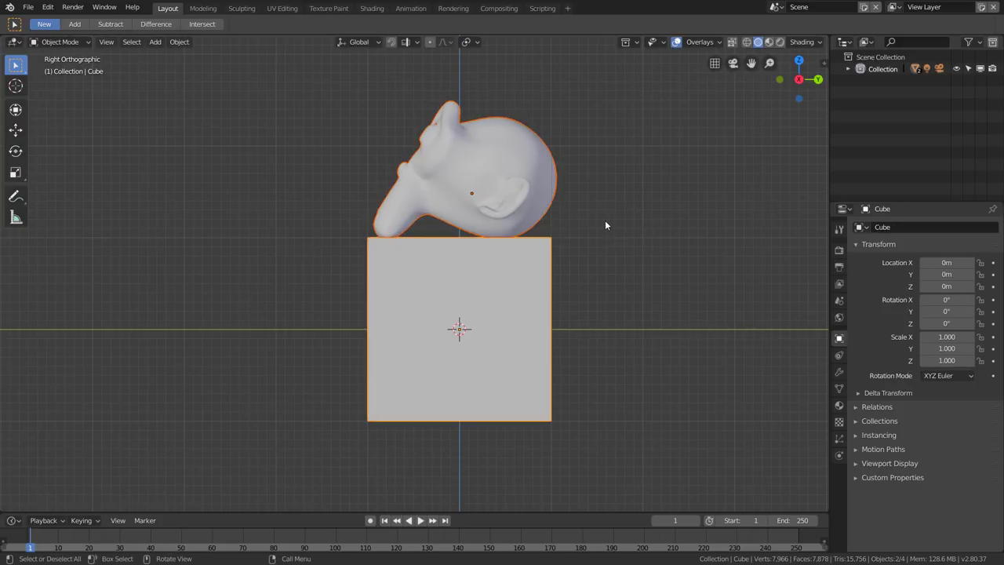
key("Tab")
Step: In wireframe shading, raise the whole head mesh 0.3534 m along Z, then leave Edit Mode
key("z")
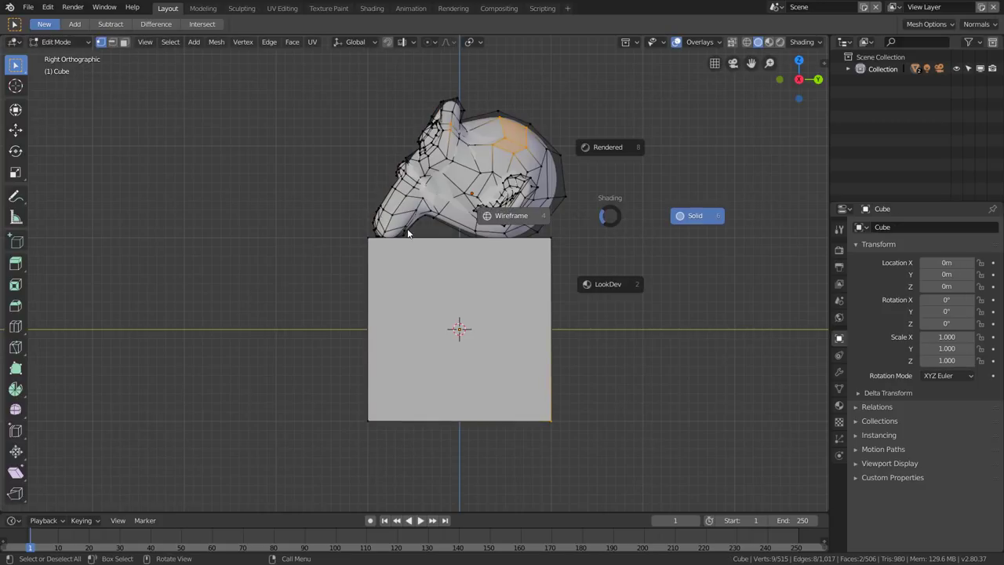
left_click(520, 227)
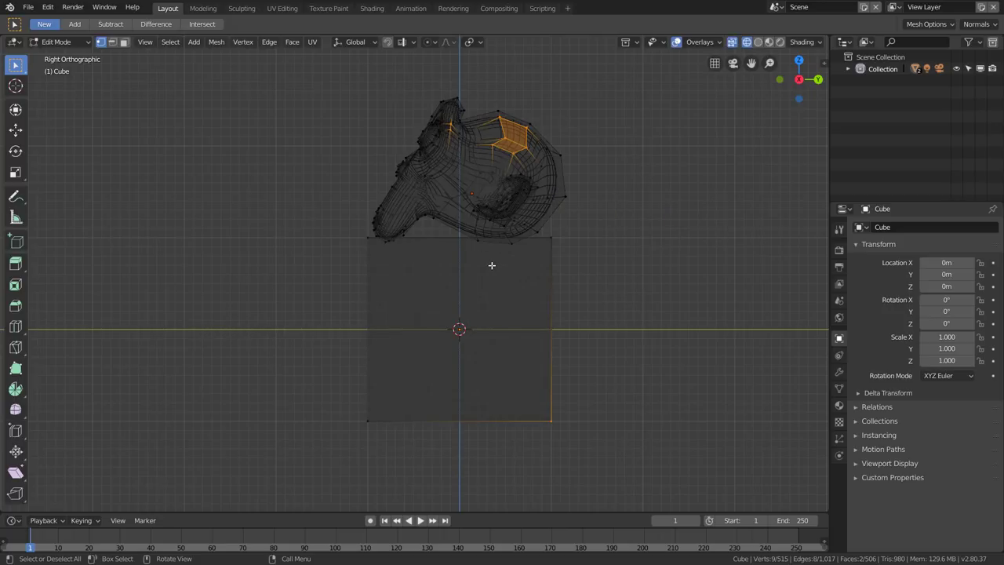
key("alt+a")
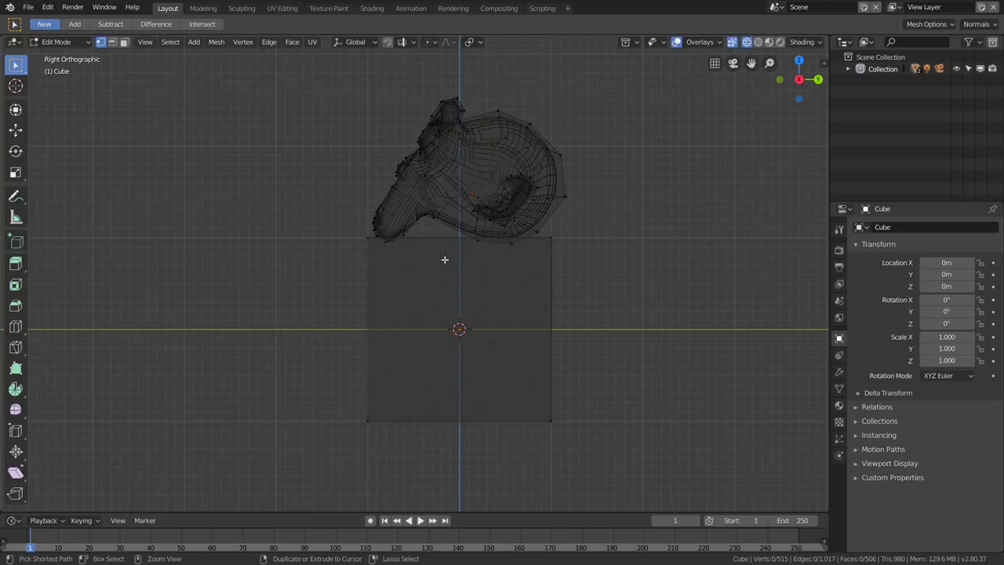
mouse_move(444, 259)
right_mouse_down("ctrl")
mouse_move(480, 75)
mouse_move(331, 101)
mouse_move(311, 127)
mouse_move(298, 206)
mouse_move(335, 263)
mouse_move(452, 260)
mouse_move(436, 262)
right_mouse_up("ctrl")
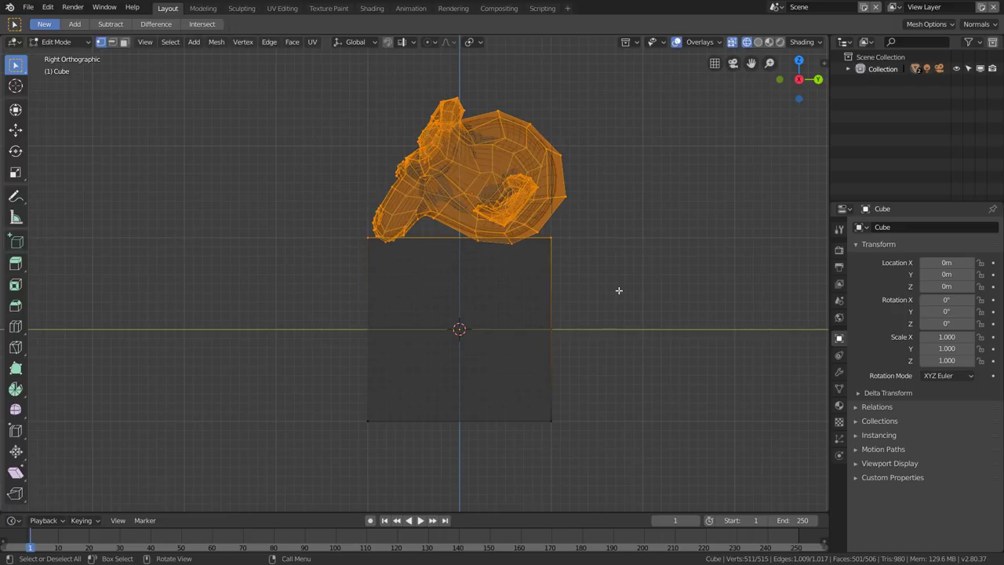
key("g")
key("z")
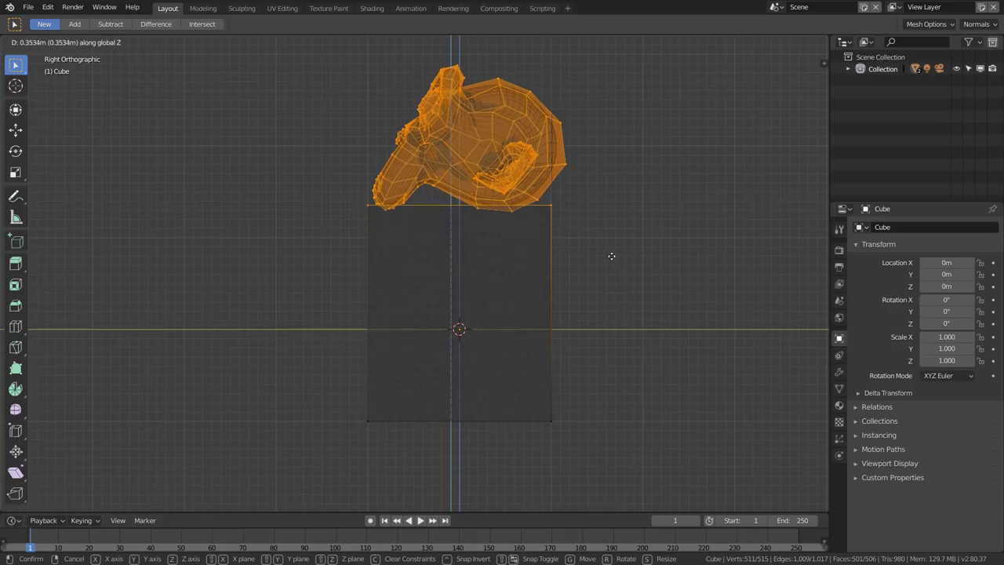
left_click(601, 206)
key("Tab")
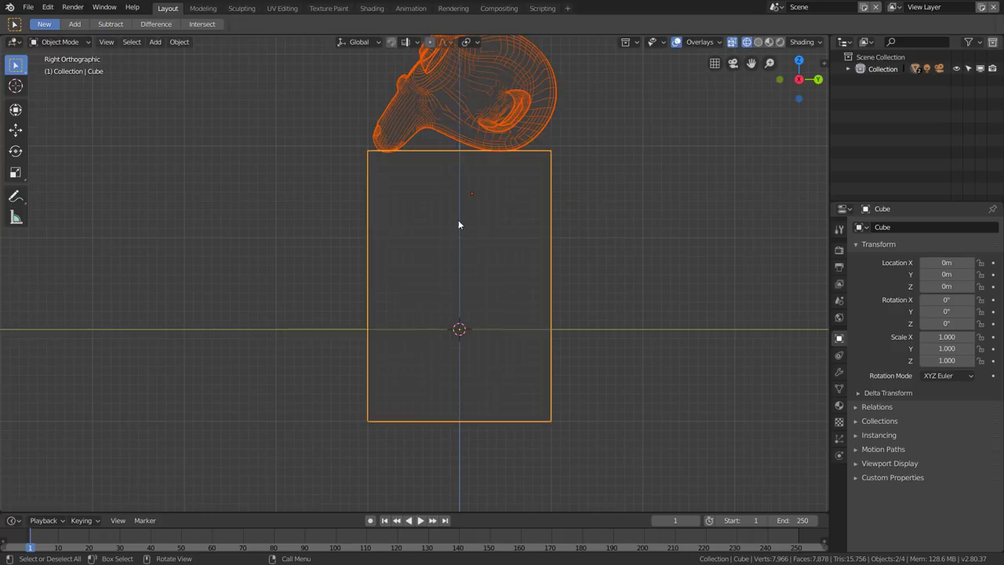
Step: Orbit to a perspective view of the cube and monkey and switch the viewport to Solid shading
middle_click_drag(459, 225, 516, 245)
key("z")
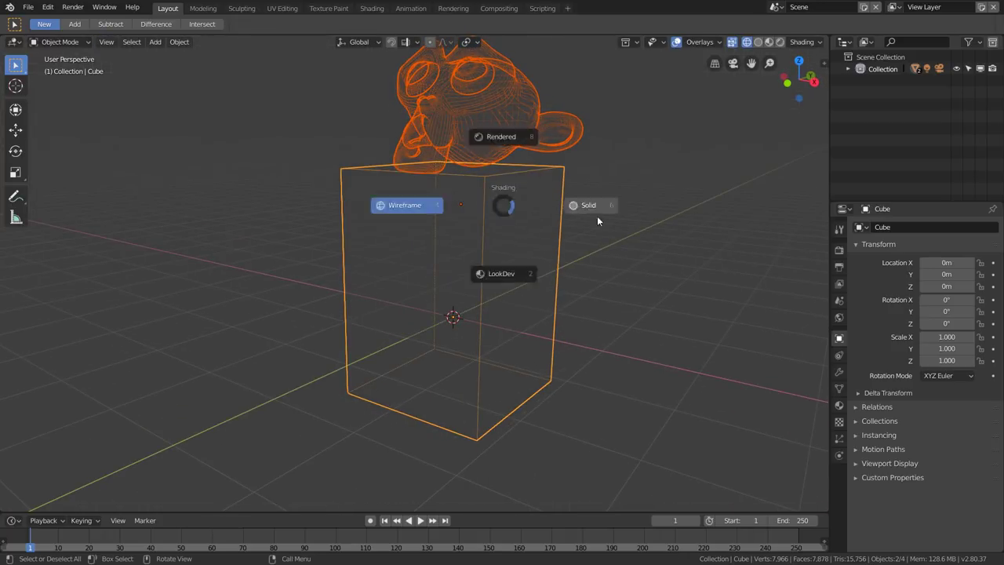
left_click(597, 215)
middle_click_drag(534, 202, 439, 264)
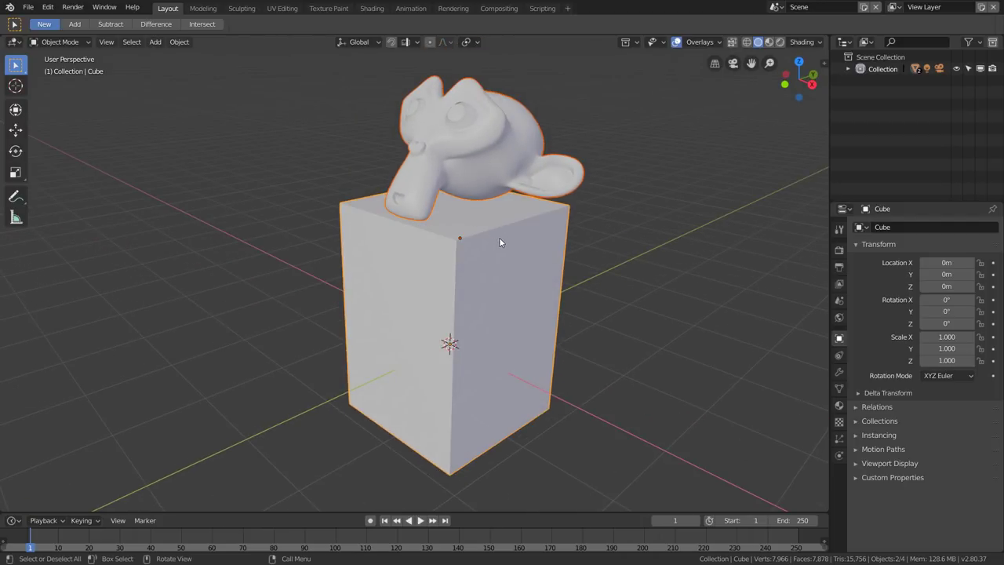
Step: Clear the selection and inset the cube's right-hand face in Face select mode
key("Tab")
key("a")
key("alt+a")
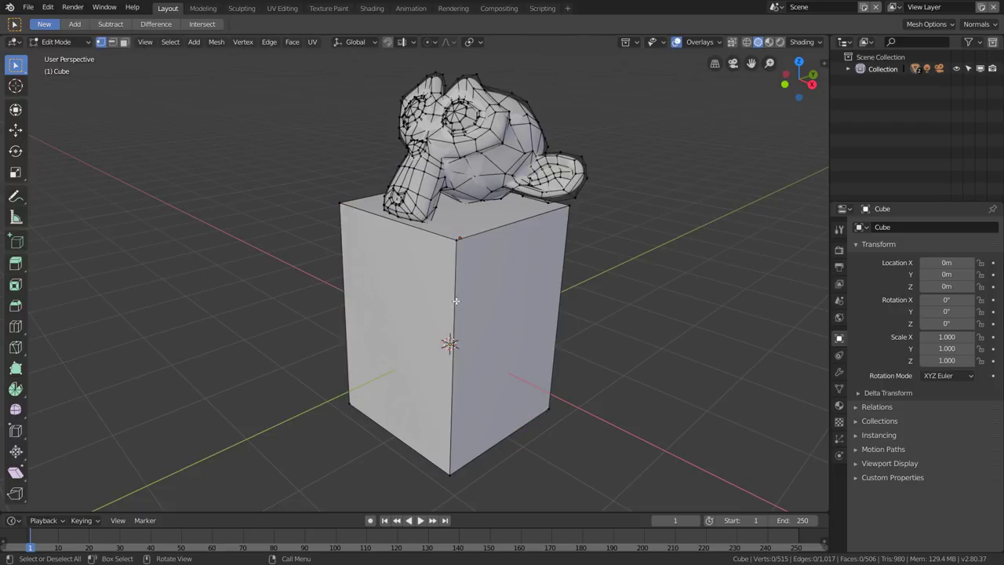
left_click(15, 284)
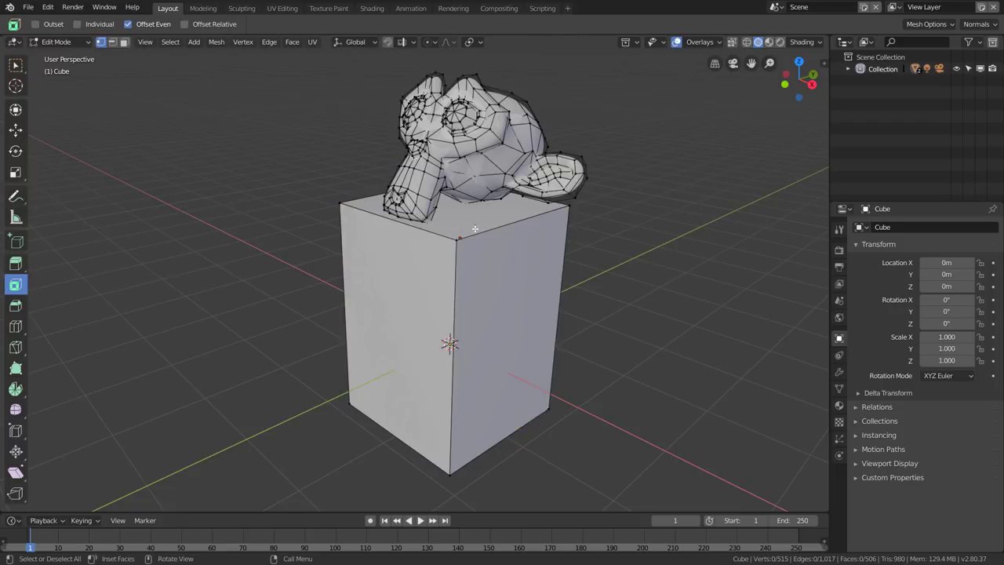
key("3")
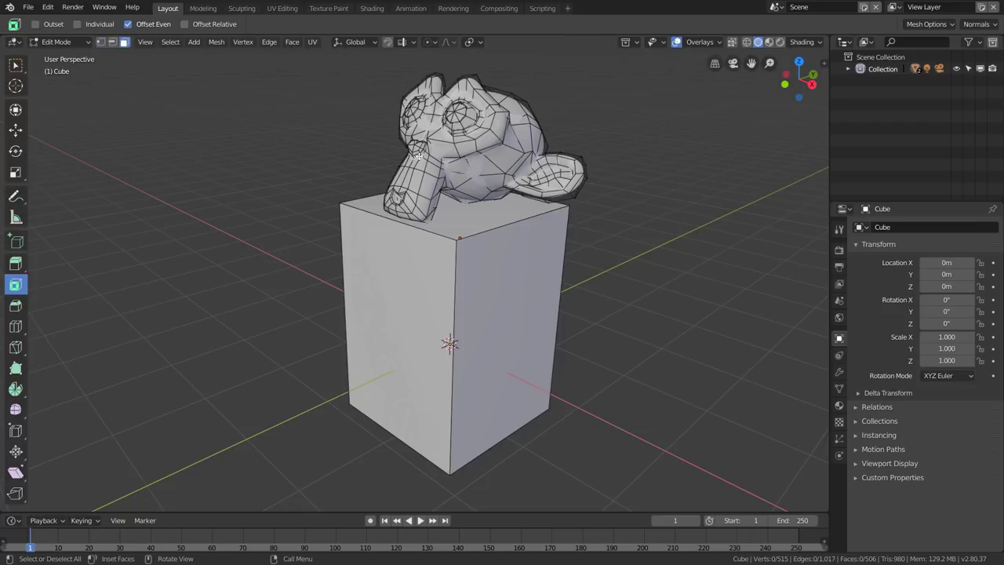
left_click(510, 163)
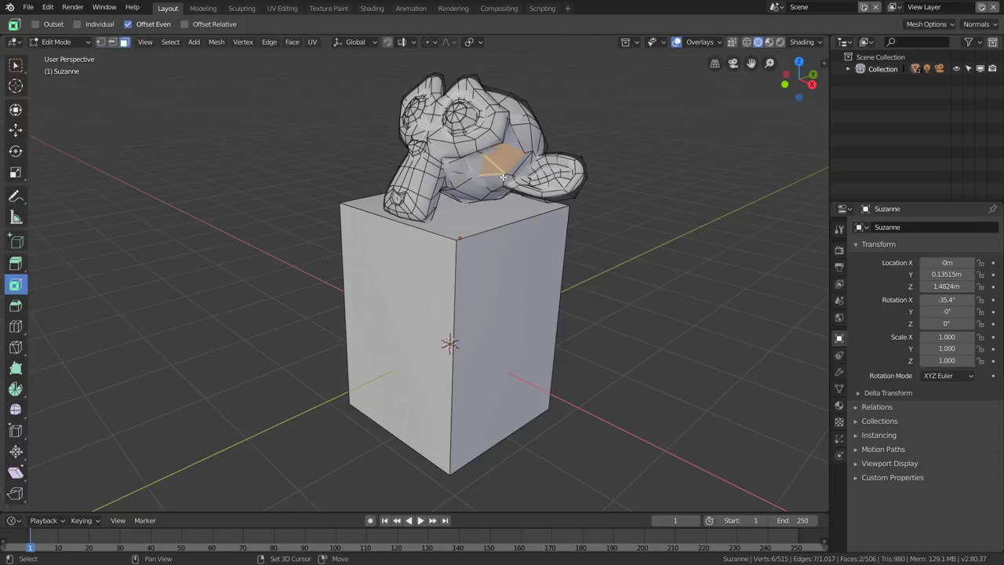
left_click(526, 319)
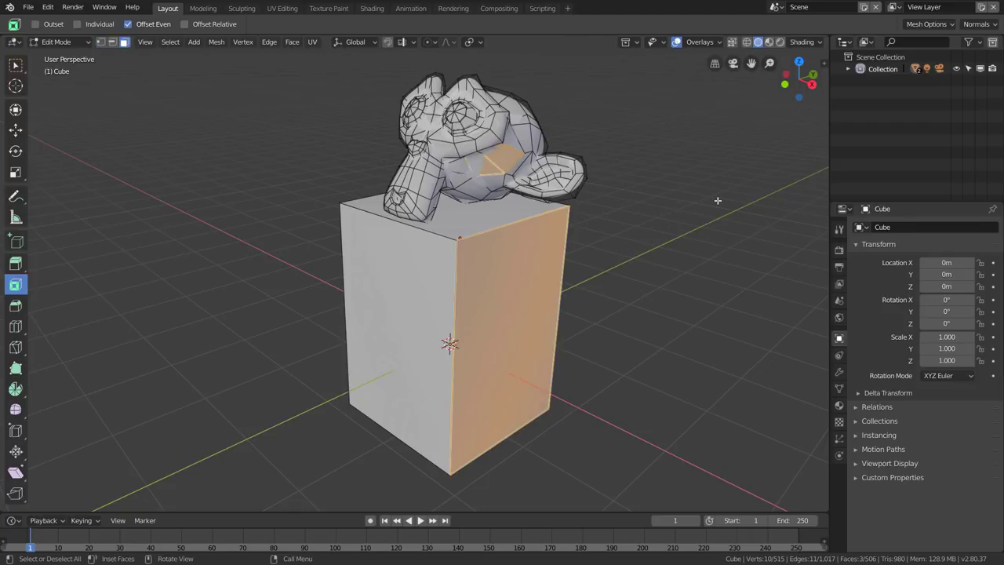
key("i")
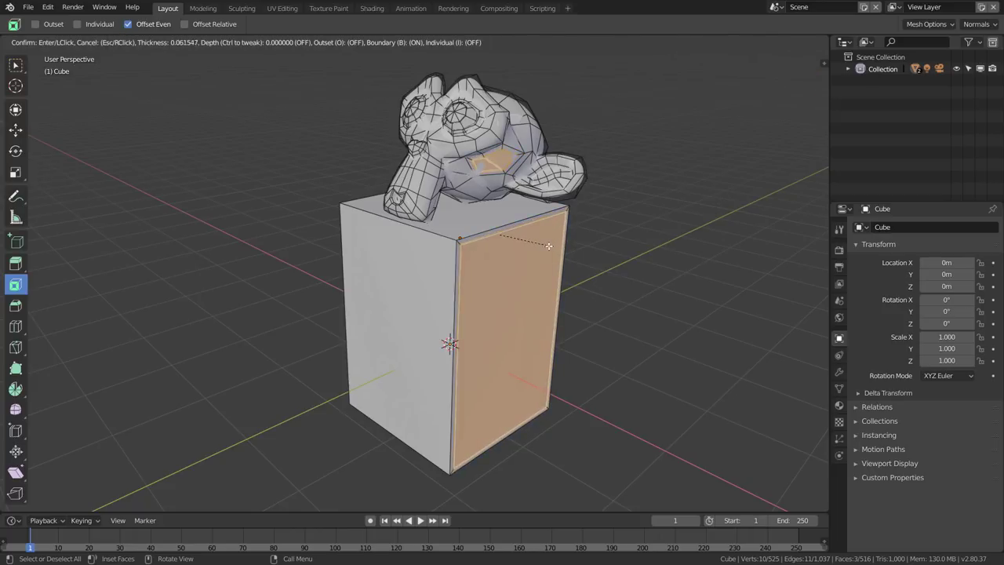
left_click(547, 251)
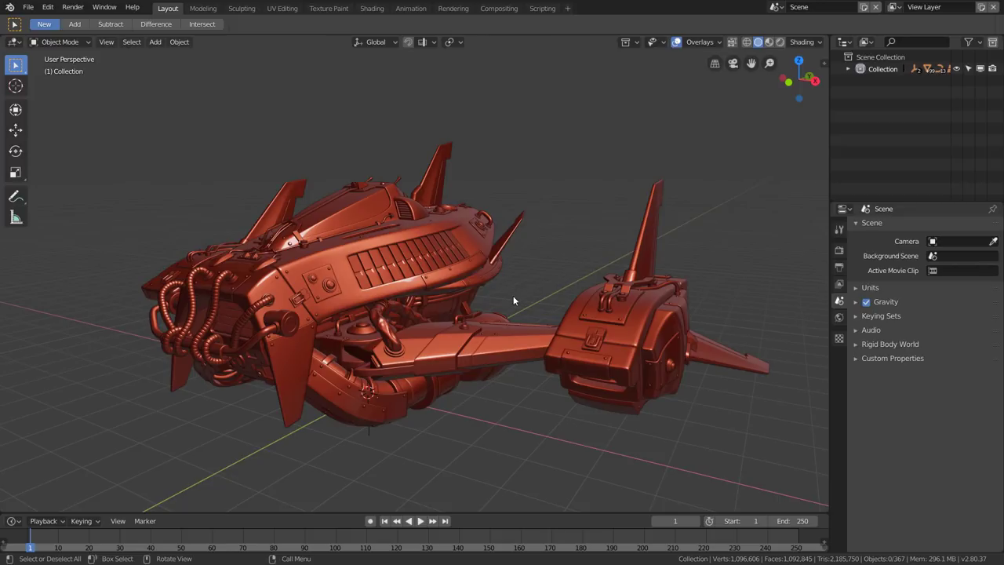
Step: Maximize the 3D view, zoom to the ship's side, and pick hull panels, plates and a rivet
key("ctrl+alt+space")
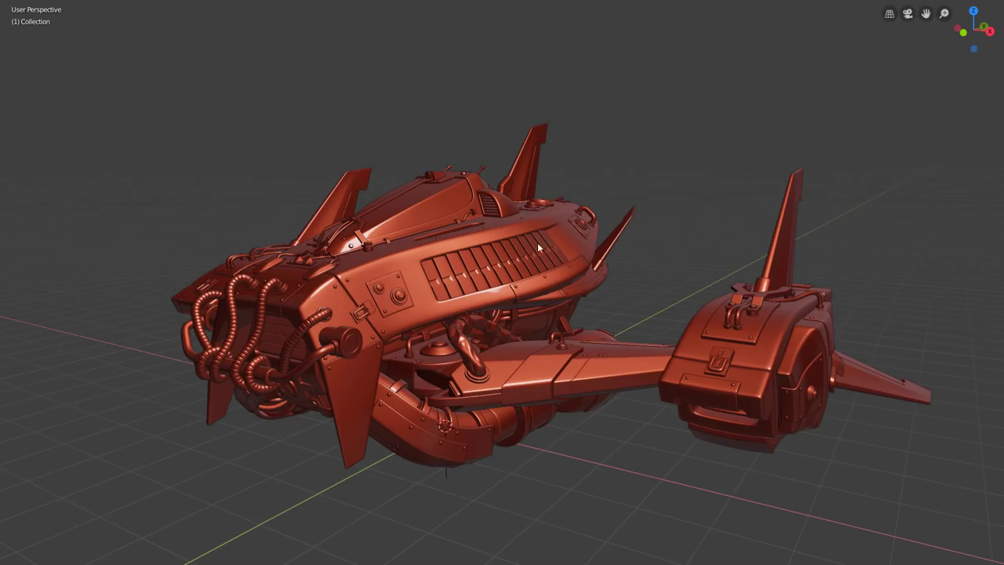
mouse_move(704, 345)
middle_mouse_down()
mouse_move(622, 338)
mouse_move(670, 355)
mouse_move(639, 377)
middle_mouse_up()
scroll(670, 355, "up", 3)
scroll(669, 360, "up", 3)
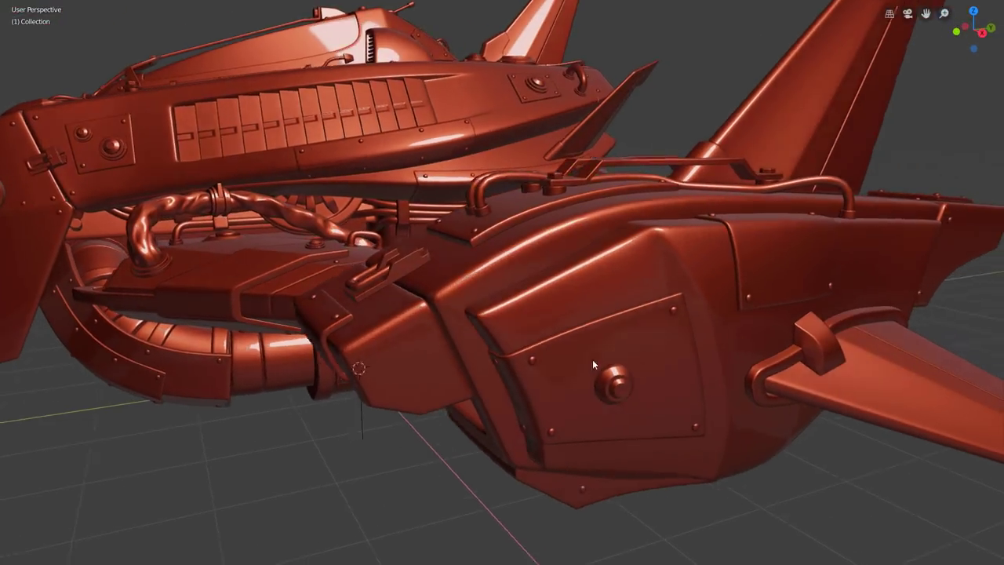
scroll(592, 359, "up", 2)
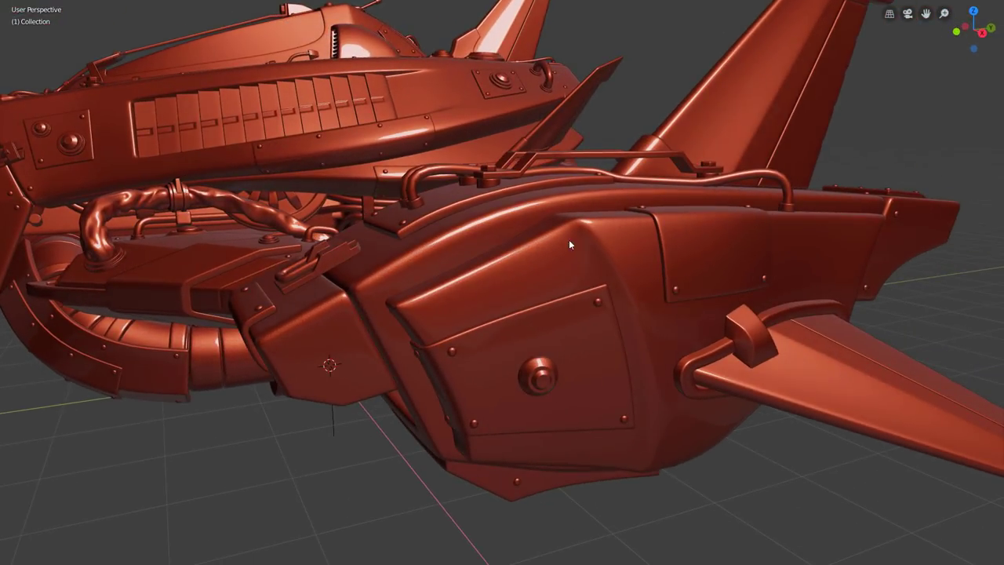
left_click(442, 328)
left_click(486, 335)
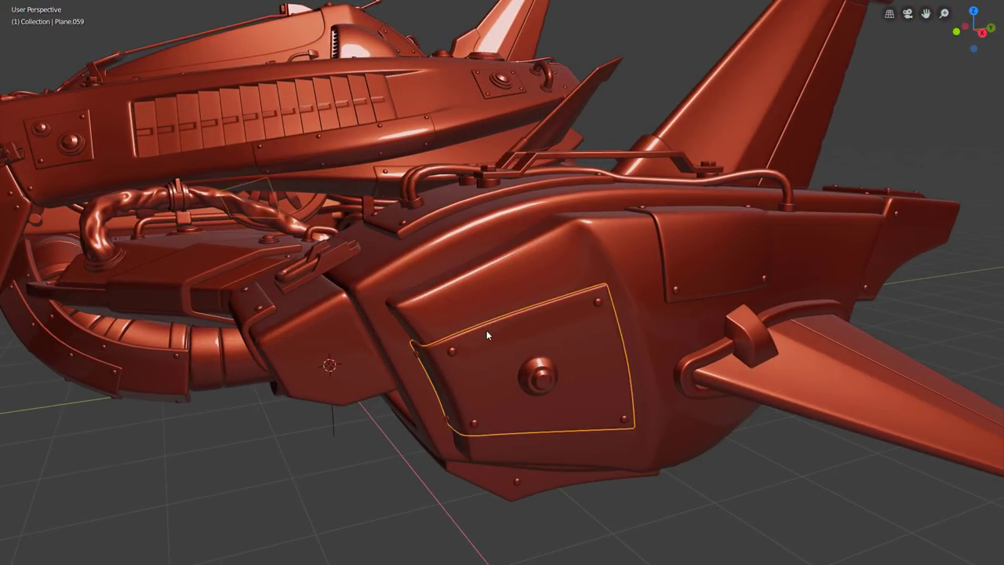
left_click(416, 354)
left_click(479, 340)
left_click(693, 235)
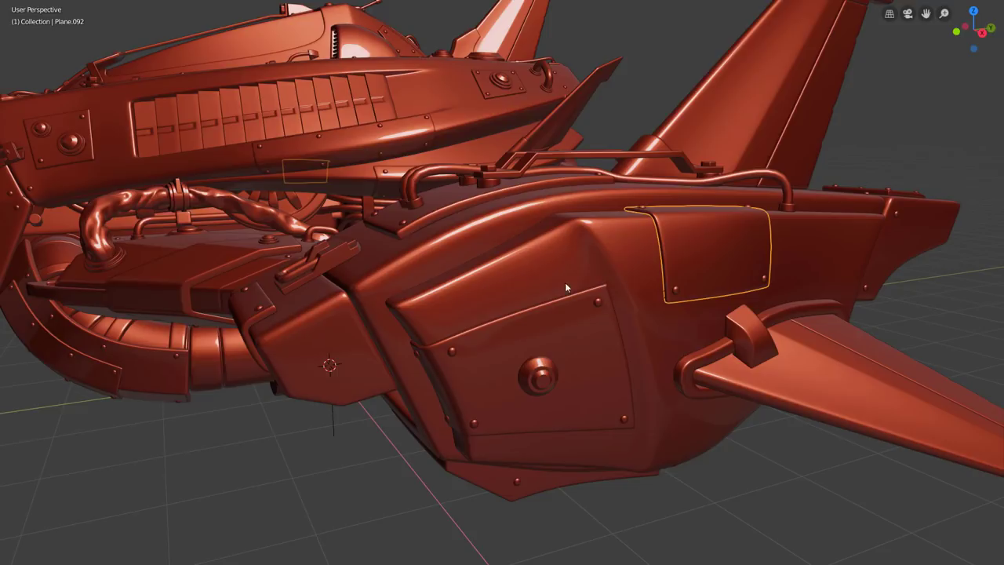
Step: Shift-select the big side panel, its plate, several rivets, the rear hull panel and rear bracket together
mouse_move(489, 335)
middle_mouse_down()
mouse_move(514, 346)
mouse_move(507, 352)
middle_mouse_up()
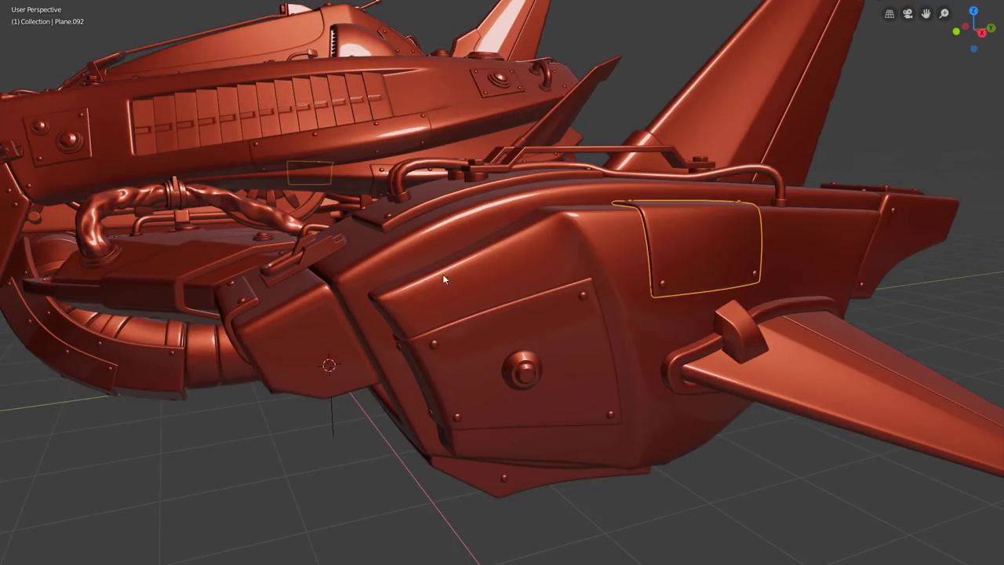
left_click(411, 307)
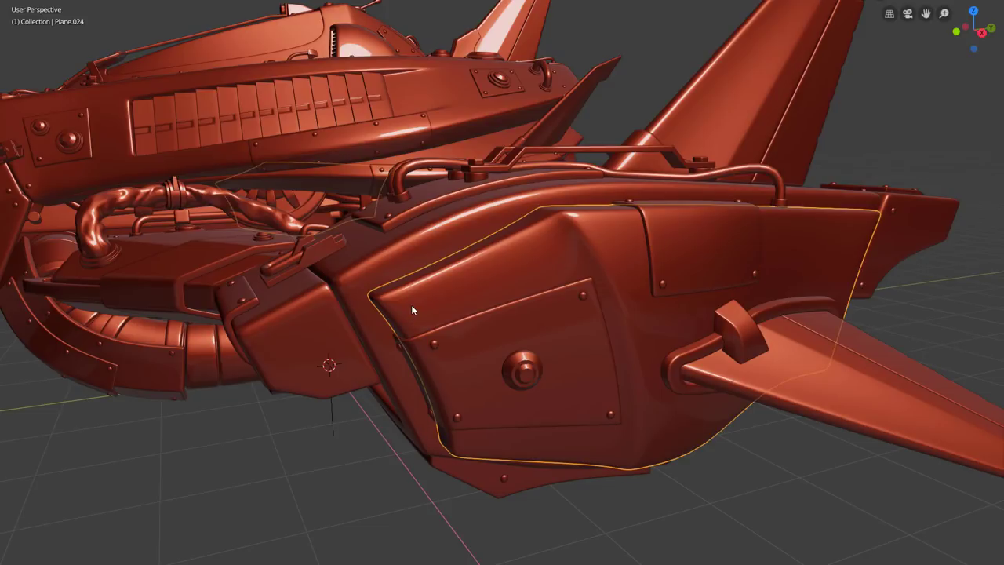
left_click(458, 338)
left_click(397, 350)
left_click(431, 414)
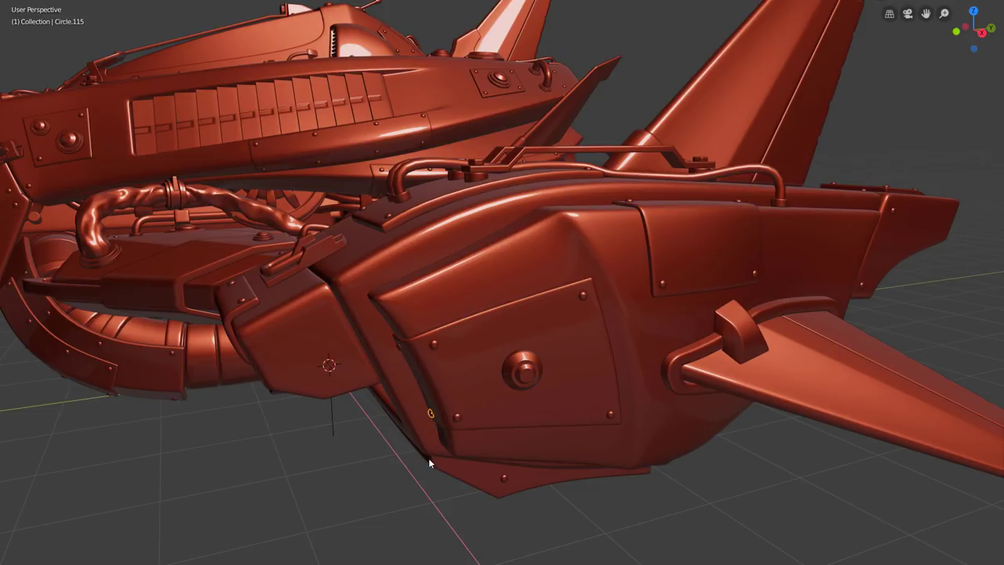
left_click(440, 281)
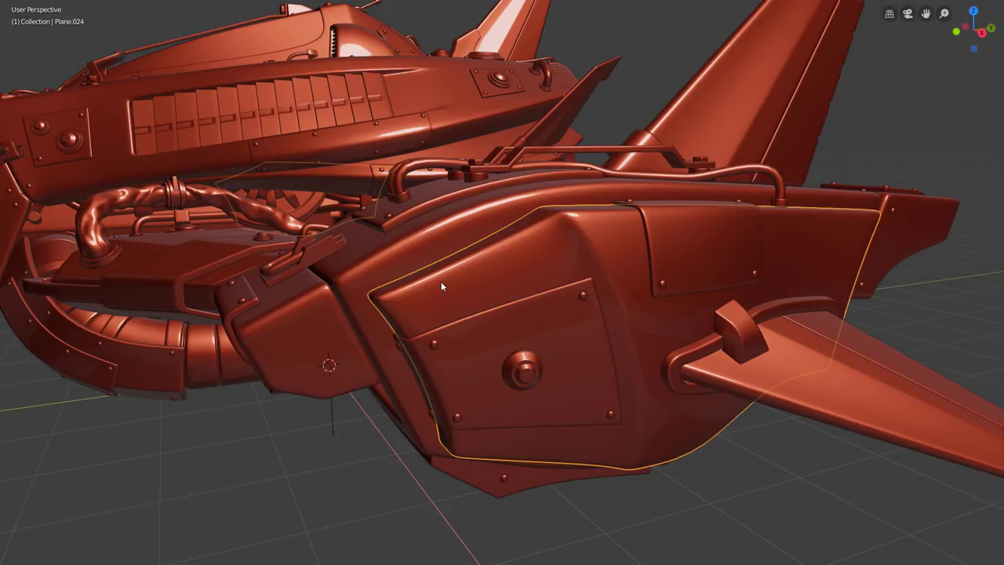
left_click(460, 346, "shift")
left_click(431, 346, "shift")
left_click(398, 349, "shift")
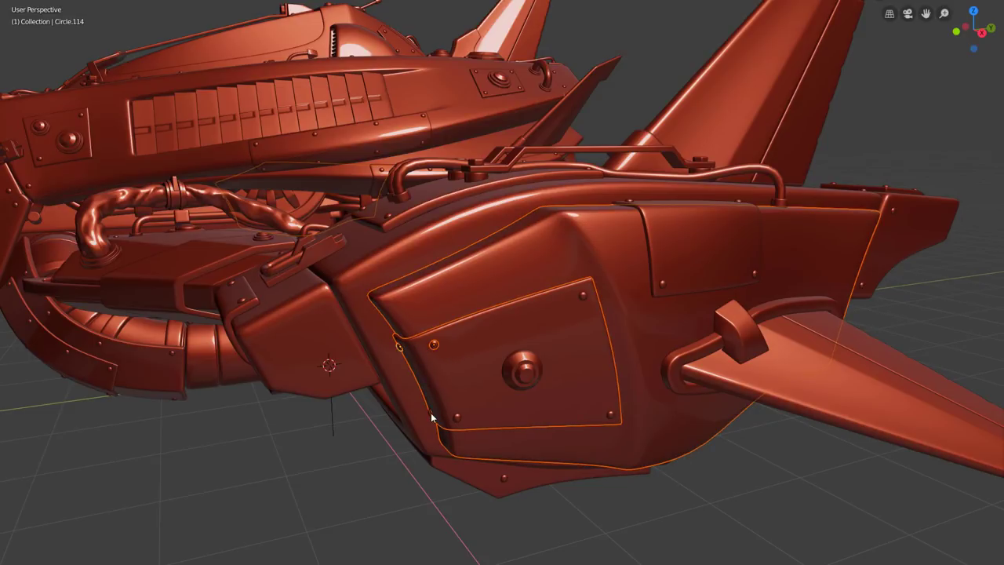
left_click(431, 413, "shift")
left_click(456, 418, "shift")
left_click(629, 203, "shift")
left_click(723, 217, "shift")
left_click(781, 203, "shift")
Step: Add the top pipe to the selection and isolate the parts in Local View, framed up close
left_click(780, 192, "shift")
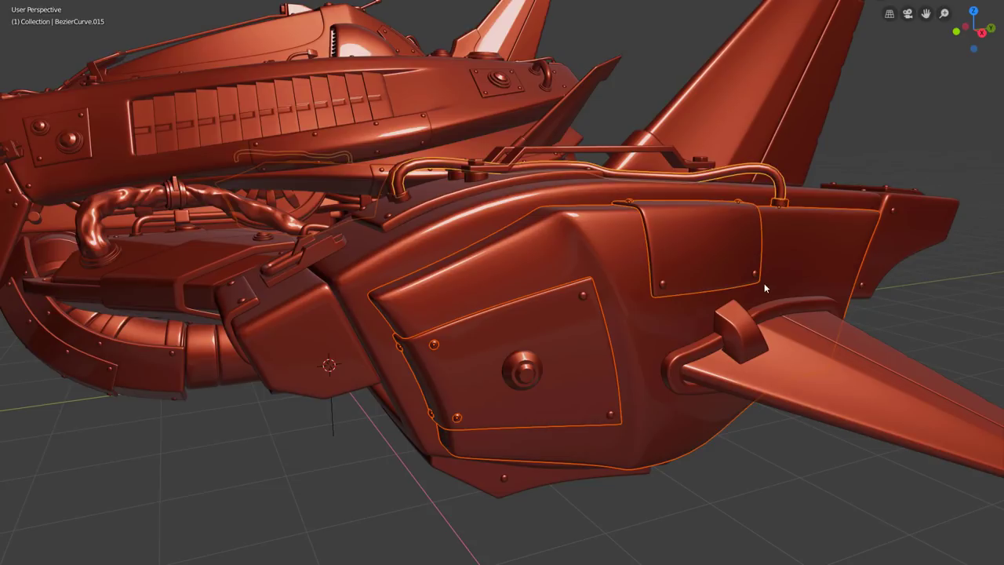
key("KP_Divide")
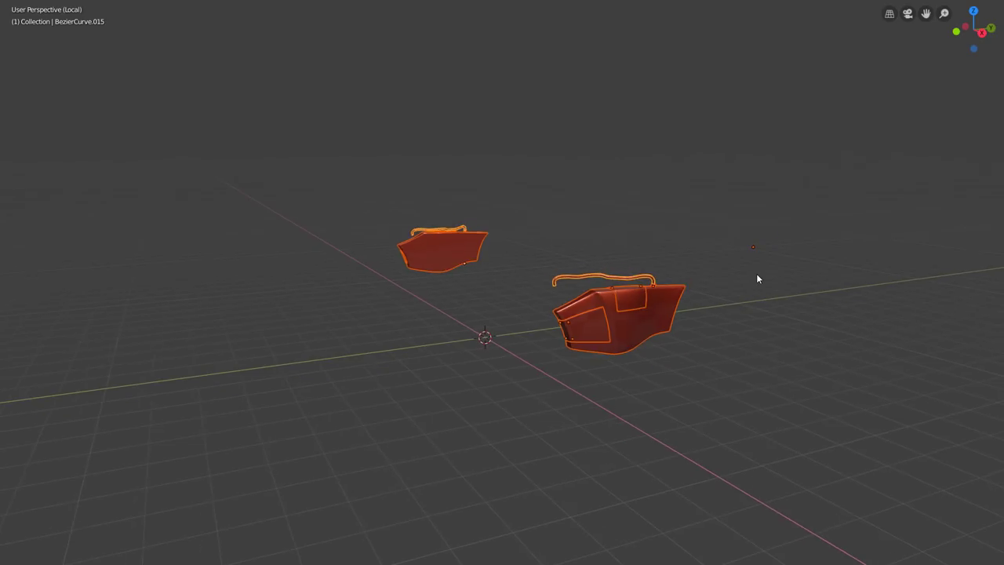
key("KP_Decimal")
scroll(586, 320, "down", 3)
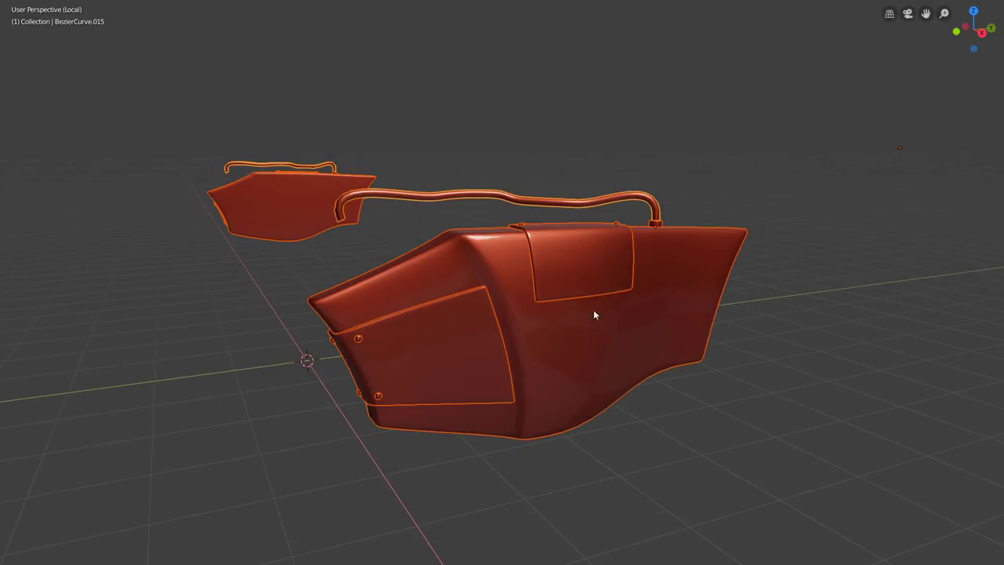
mouse_move(619, 312)
middle_mouse_down()
mouse_move(657, 302)
mouse_move(639, 312)
middle_mouse_up()
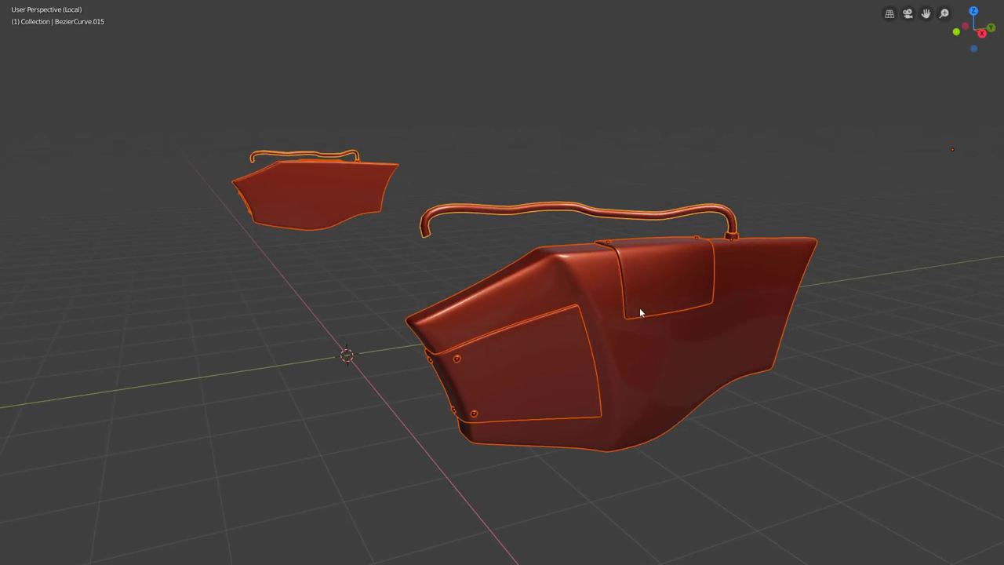
left_click(506, 315)
middle_click_drag(581, 336, 590, 329)
scroll(549, 205, "up", 2)
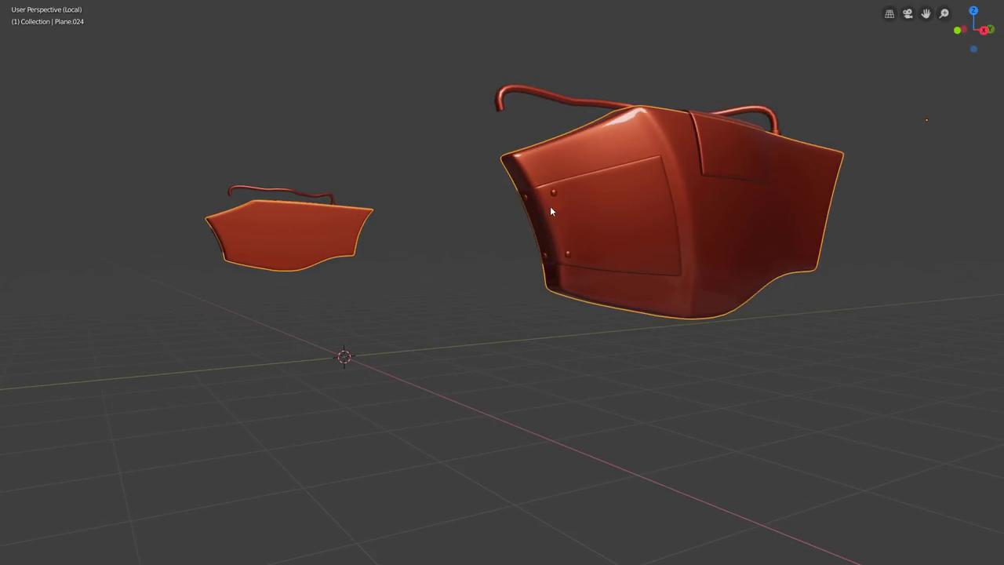
scroll(550, 205, "up", 2)
Step: Make a rivet and then the front panel plate active, and turn on X-ray display
left_click(555, 184, "shift")
left_click(511, 192, "shift")
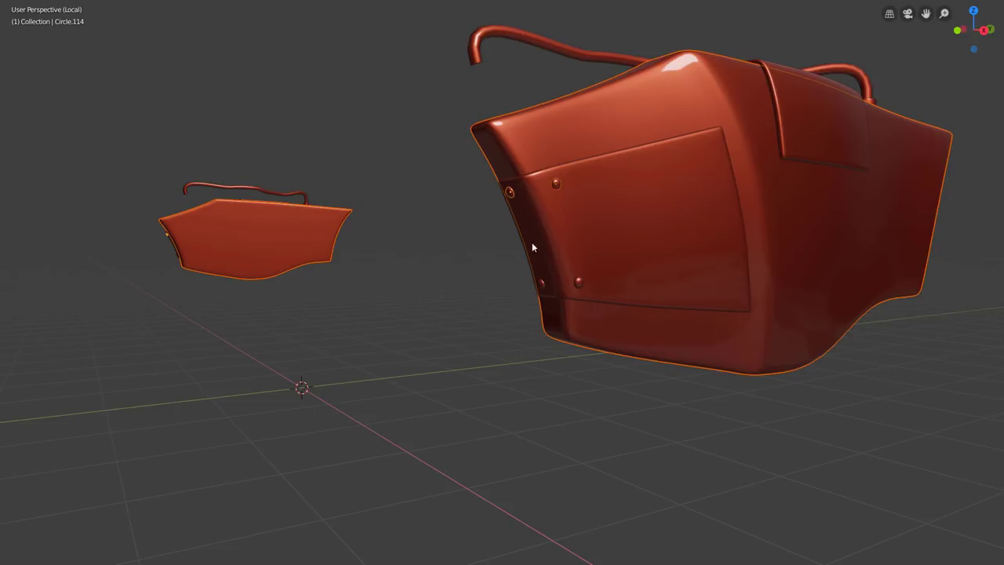
left_click(588, 220, "shift")
middle_click_drag(625, 239, 592, 270)
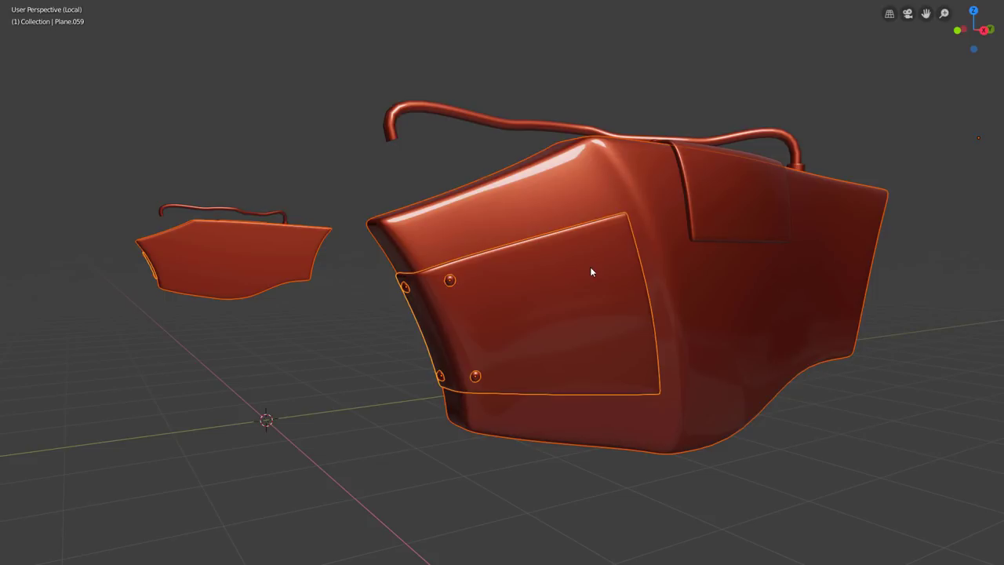
key("alt+z")
middle_click_drag(552, 297, 548, 304)
Step: Lasso Plane.059's front edge strip and slide it outward along Y with proportional editing, then exit Edit Mode
key("Tab")
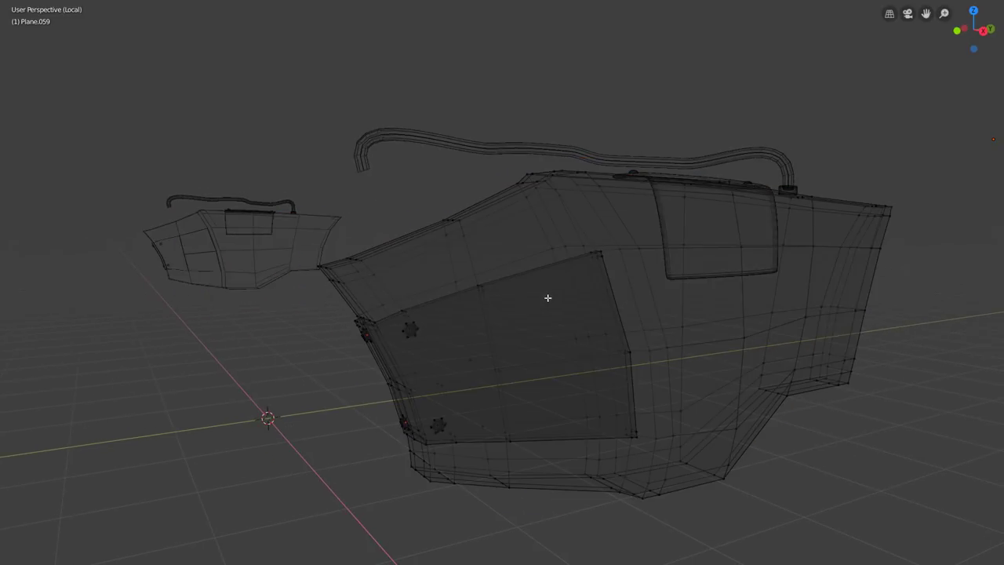
mouse_move(481, 300)
middle_mouse_down()
mouse_move(450, 296)
mouse_move(513, 327)
mouse_move(578, 244)
mouse_move(526, 385)
middle_mouse_up()
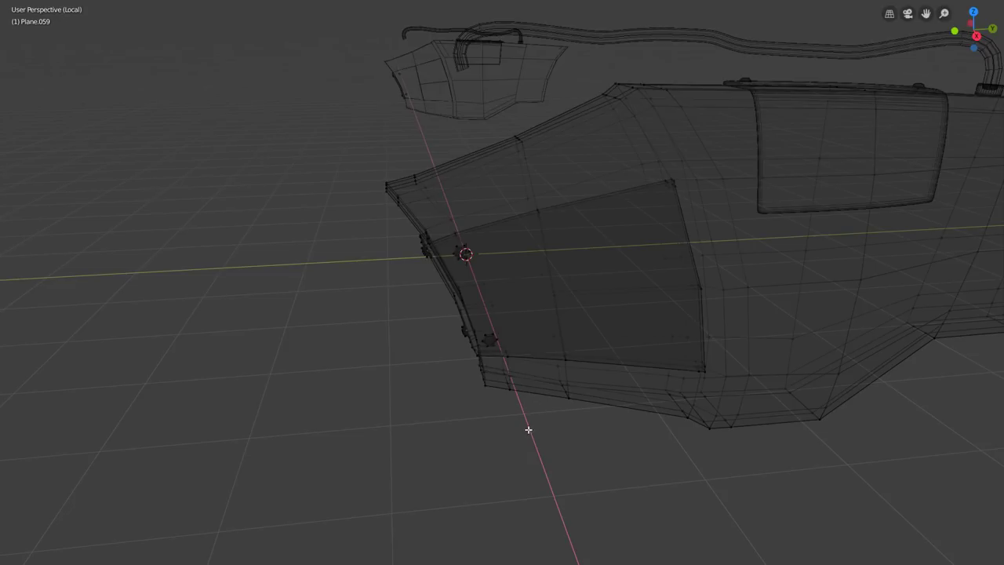
mouse_move(528, 429)
left_mouse_down()
mouse_move(535, 385)
mouse_move(522, 284)
mouse_move(434, 164)
mouse_move(345, 254)
mouse_move(421, 433)
left_mouse_up()
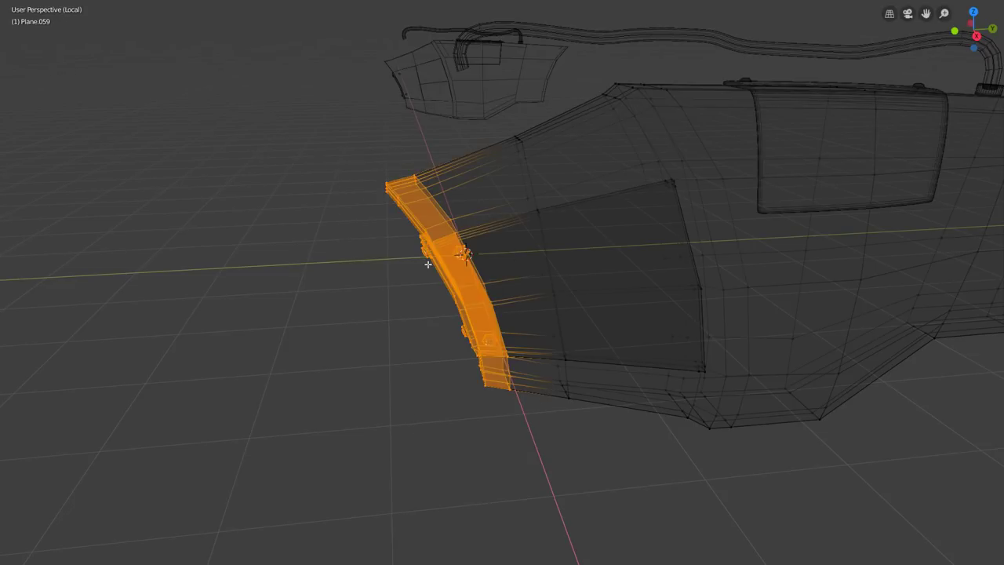
mouse_move(428, 264)
middle_mouse_down()
mouse_move(495, 310)
mouse_move(585, 301)
middle_mouse_up()
key("g")
key("y")
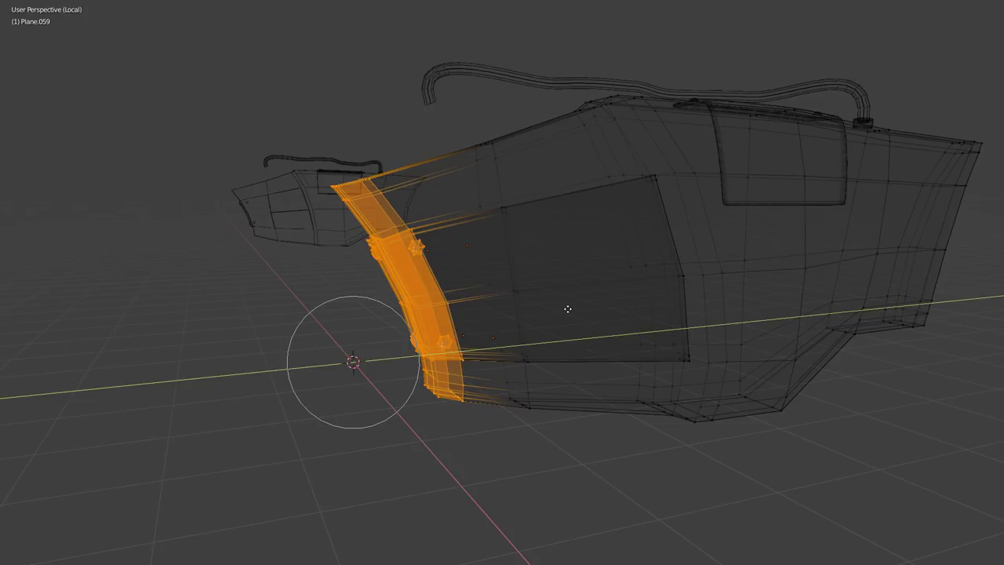
left_click(567, 309)
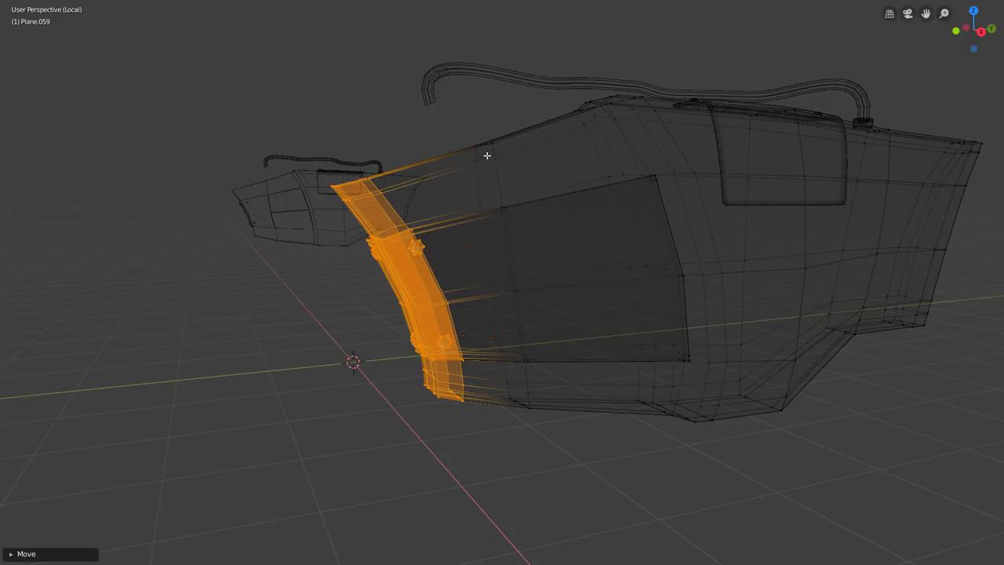
key("Tab")
middle_click_drag(525, 201, 527, 206)
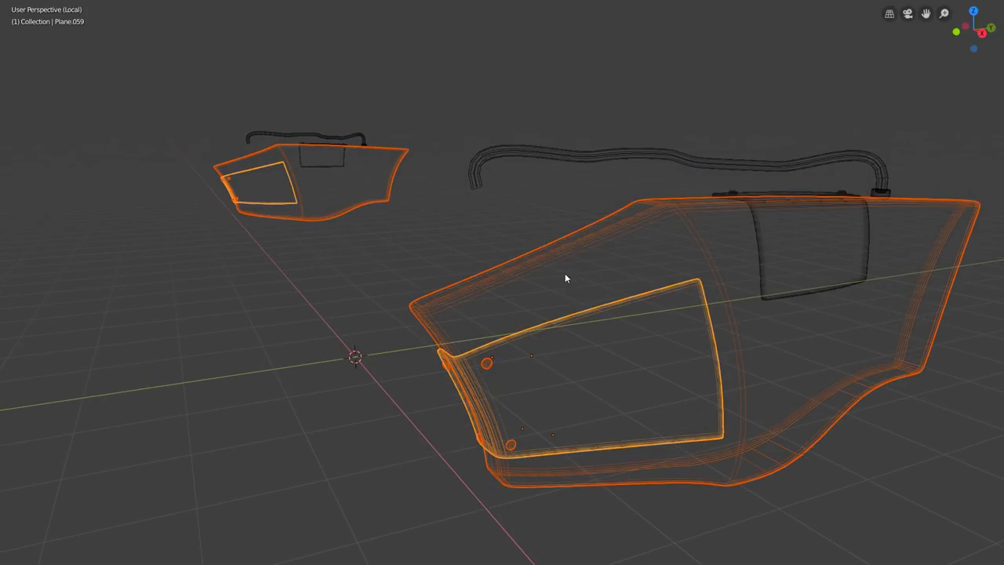
Step: Select the small panel, hull shell and bolts and inspect their meshes together in Edit Mode
middle_click_drag(607, 254, 589, 293)
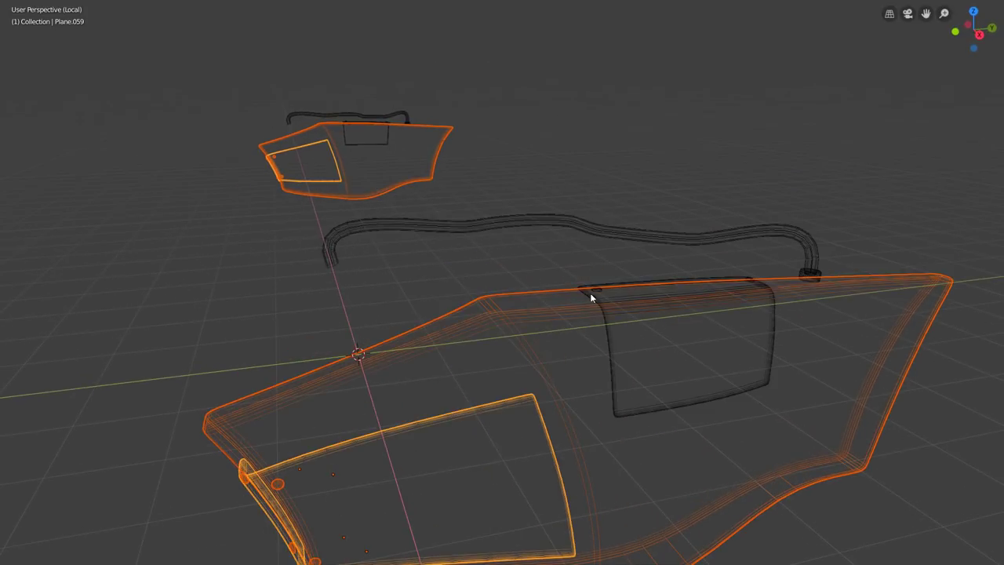
left_click(662, 300)
middle_click_drag(662, 295, 543, 328)
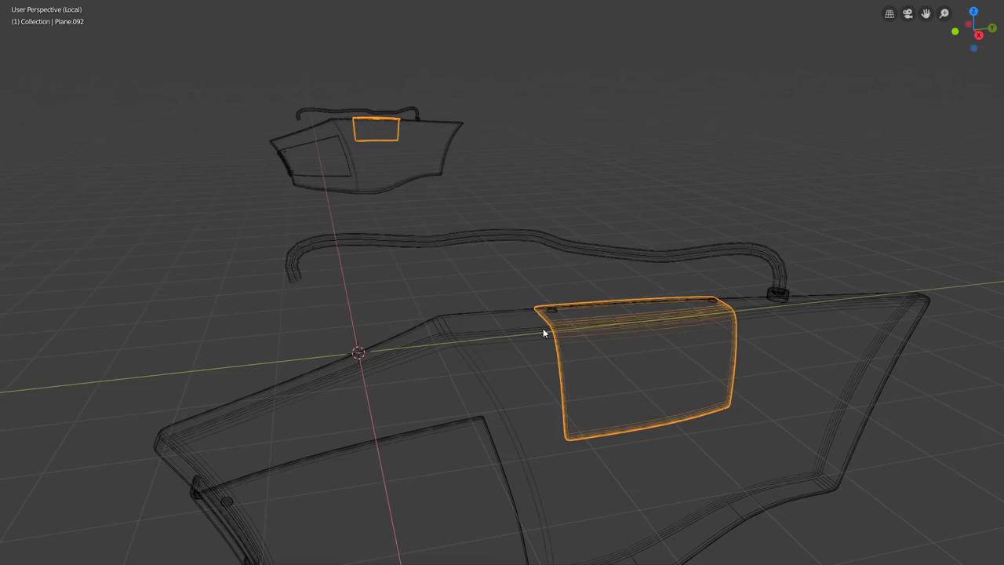
left_click(552, 307, "shift")
left_click(554, 310, "shift")
left_click(554, 308, "shift")
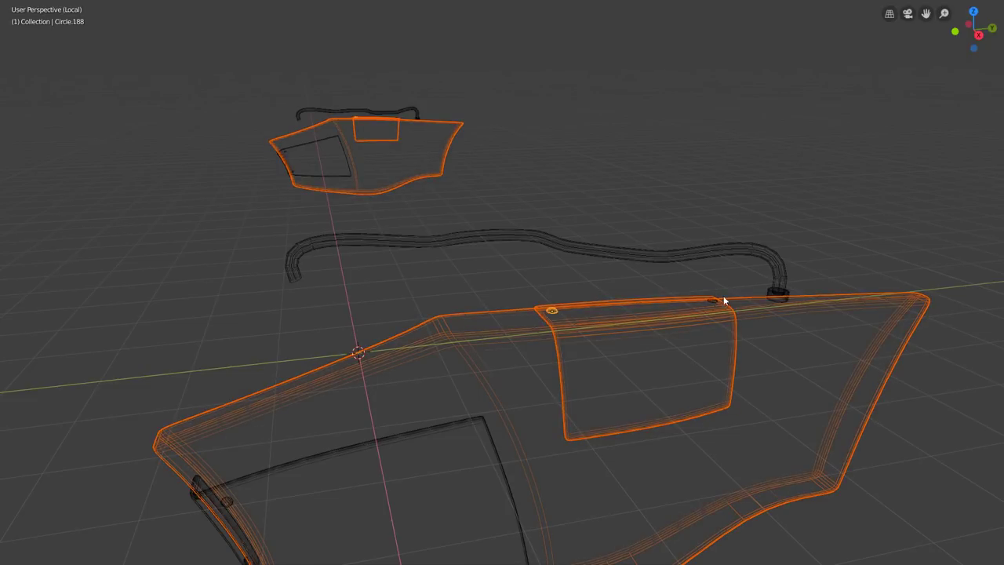
left_click(712, 299, "shift")
key("Tab")
mouse_move(729, 305)
middle_mouse_down()
mouse_move(704, 316)
mouse_move(699, 309)
middle_mouse_up()
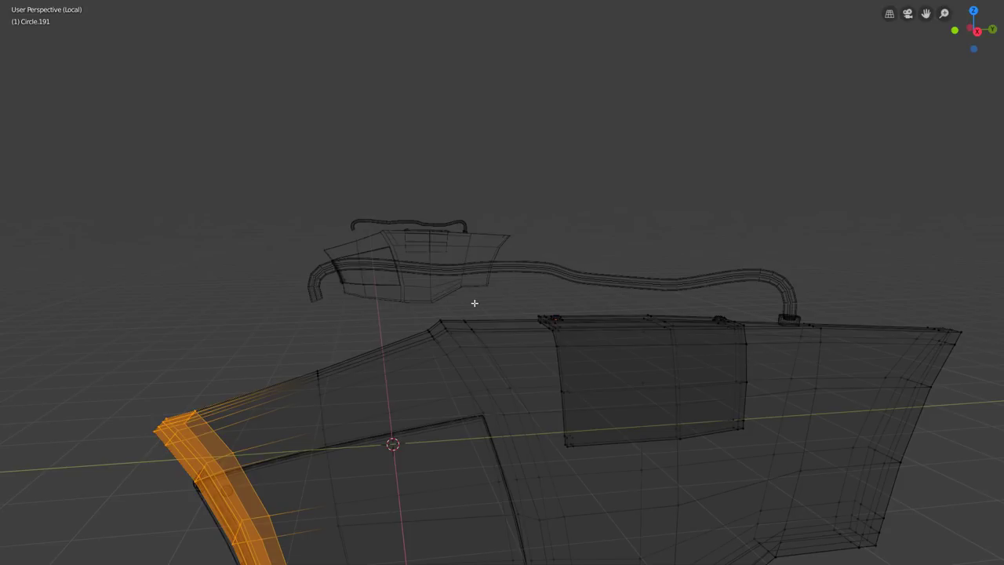
mouse_move(473, 303)
right_mouse_down("ctrl")
mouse_move(432, 358)
mouse_move(517, 347)
right_mouse_up("ctrl")
key("Tab")
Step: Select the pipe curve with the shell, connector, window panel and bolts, then inspect its control points
mouse_move(741, 274)
middle_mouse_down()
mouse_move(755, 298)
mouse_move(625, 280)
mouse_move(745, 348)
middle_mouse_up()
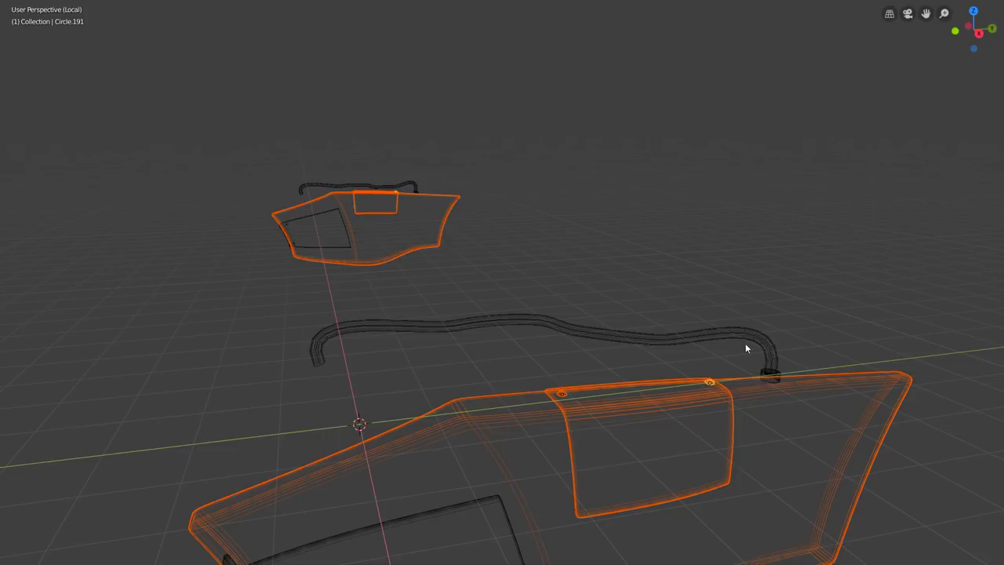
left_click(700, 340)
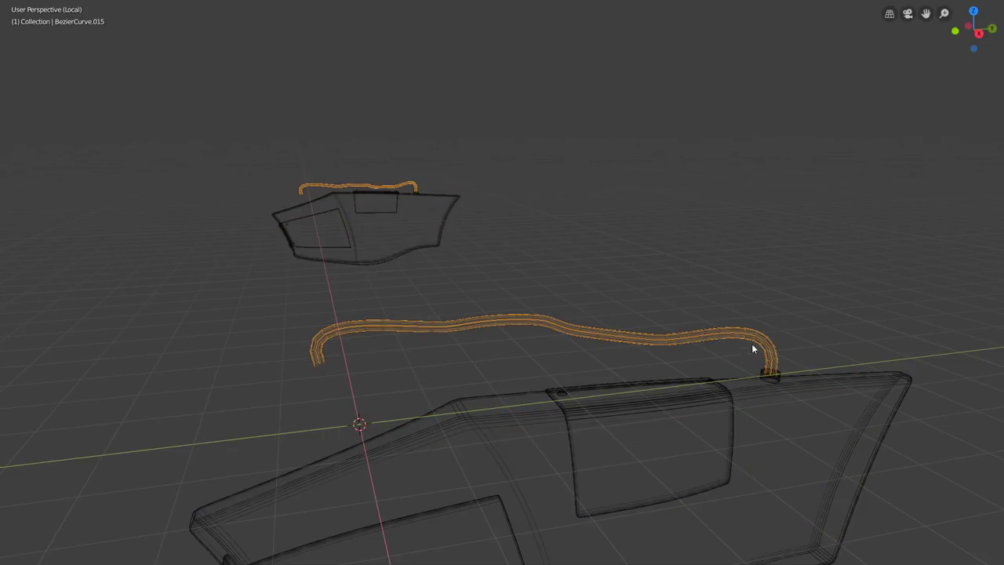
middle_click_drag(779, 374, 779, 367)
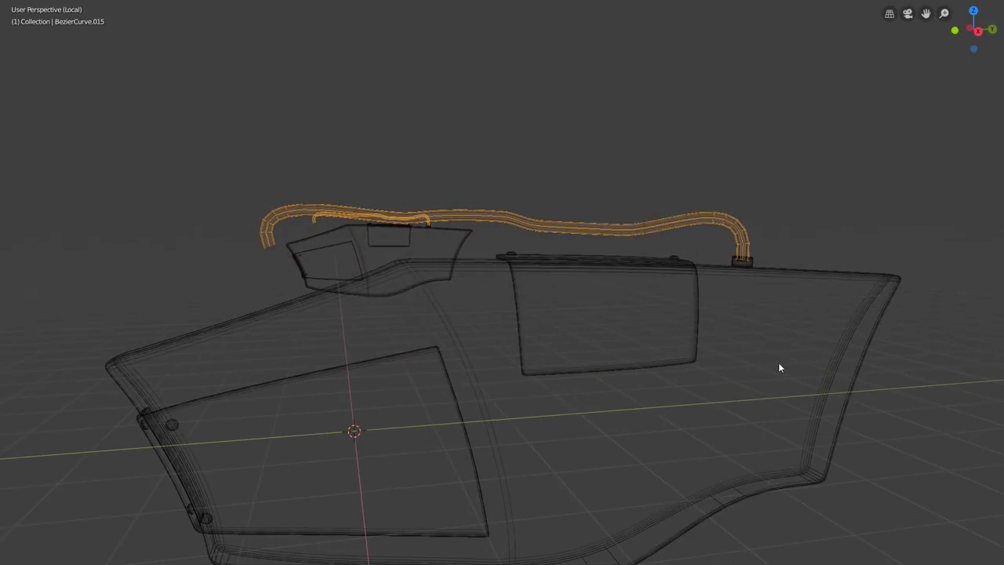
left_click(754, 263, "shift")
left_click(743, 262, "shift")
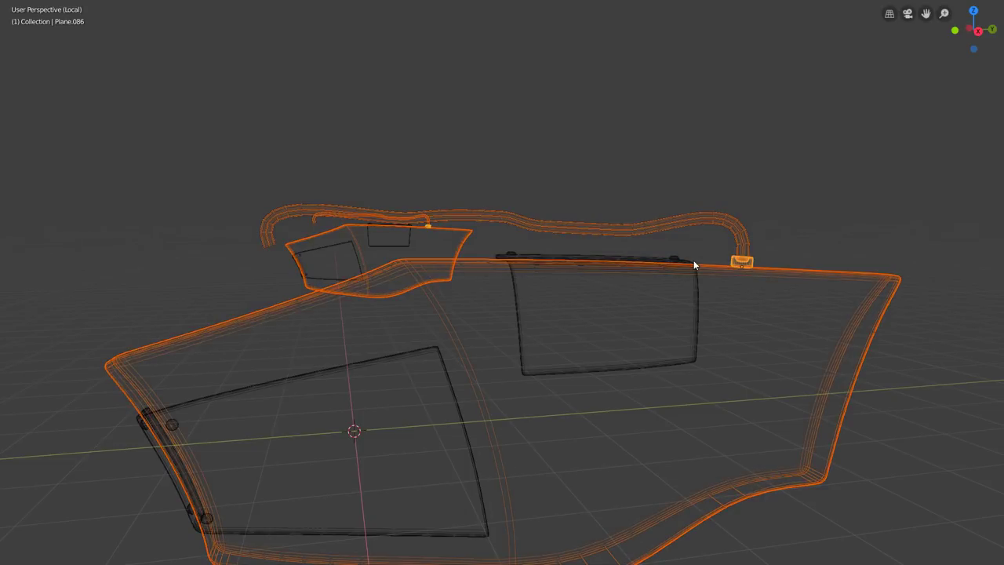
left_click(676, 259, "shift")
left_click(673, 258, "shift")
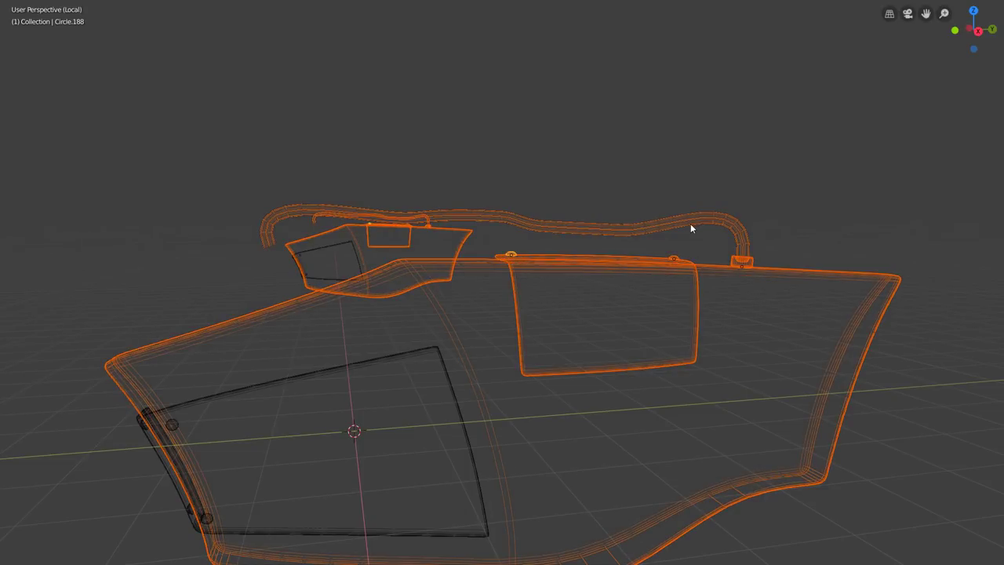
left_click(692, 221, "shift")
middle_click_drag(734, 235, 732, 232)
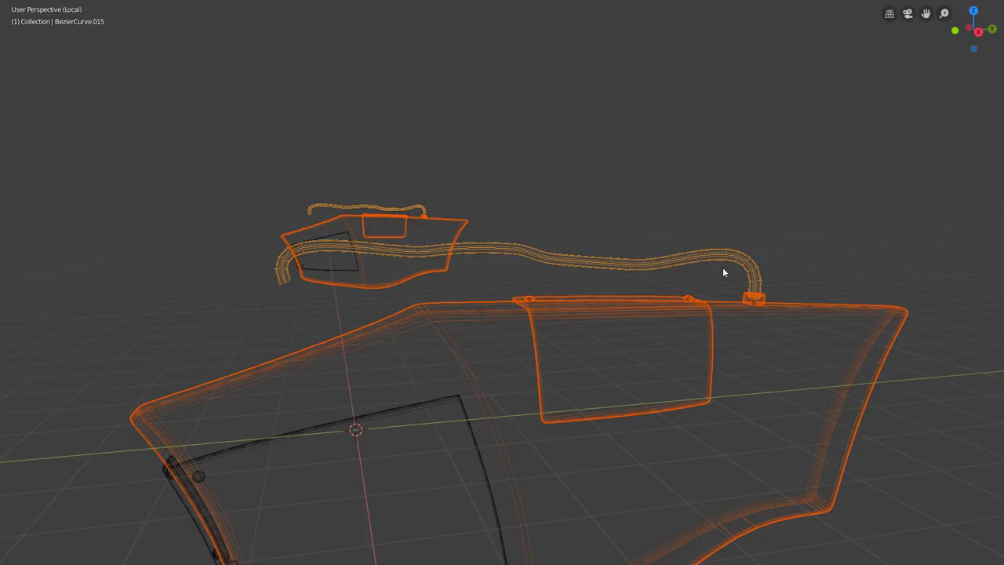
key("Tab")
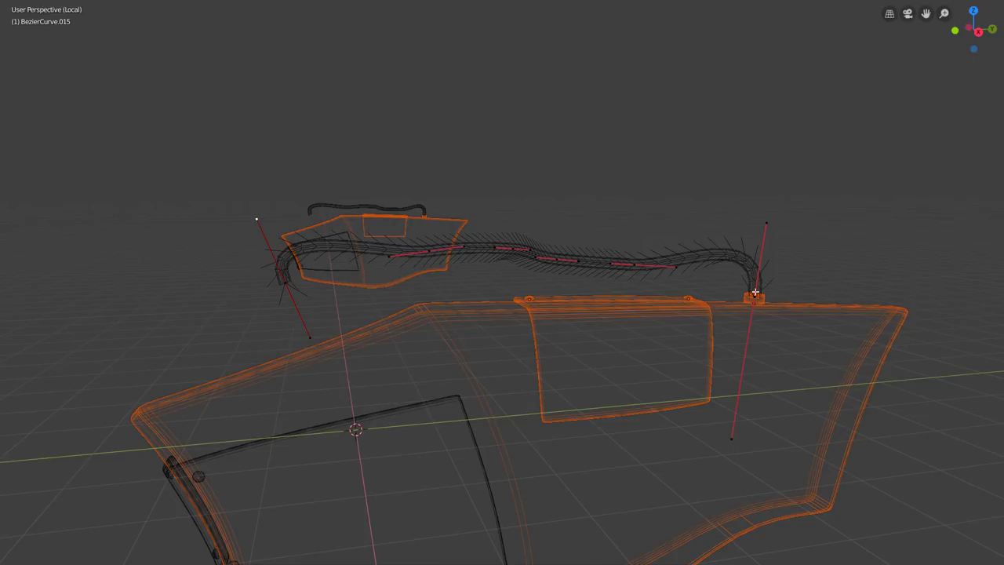
key("Tab")
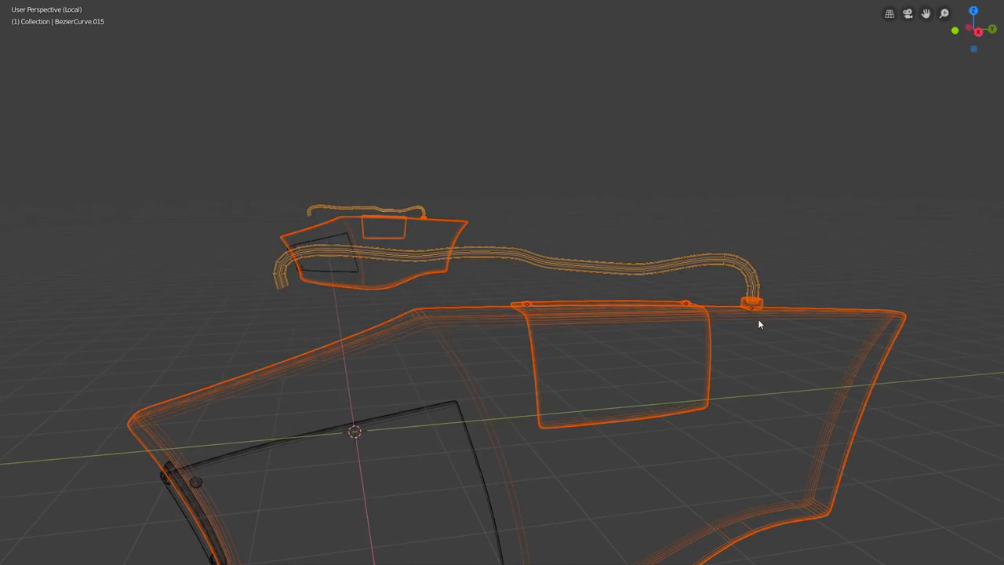
Step: Edit the meshes with the pipe connector active, clear the selection and lasso the shell's top edge strip
scroll(726, 310, "up", 1)
scroll(726, 311, "up", 1)
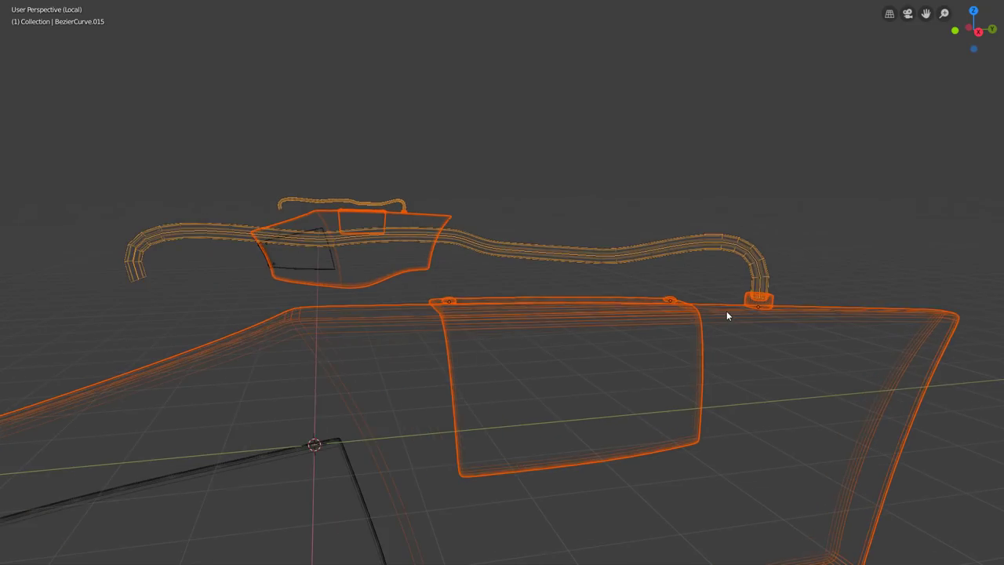
scroll(726, 311, "up", 1)
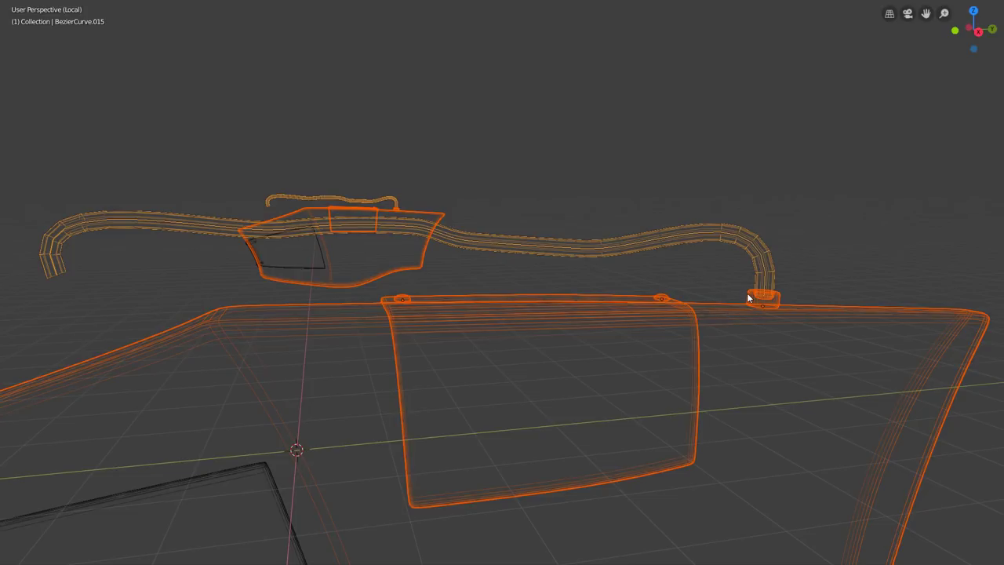
left_click(748, 296, "shift")
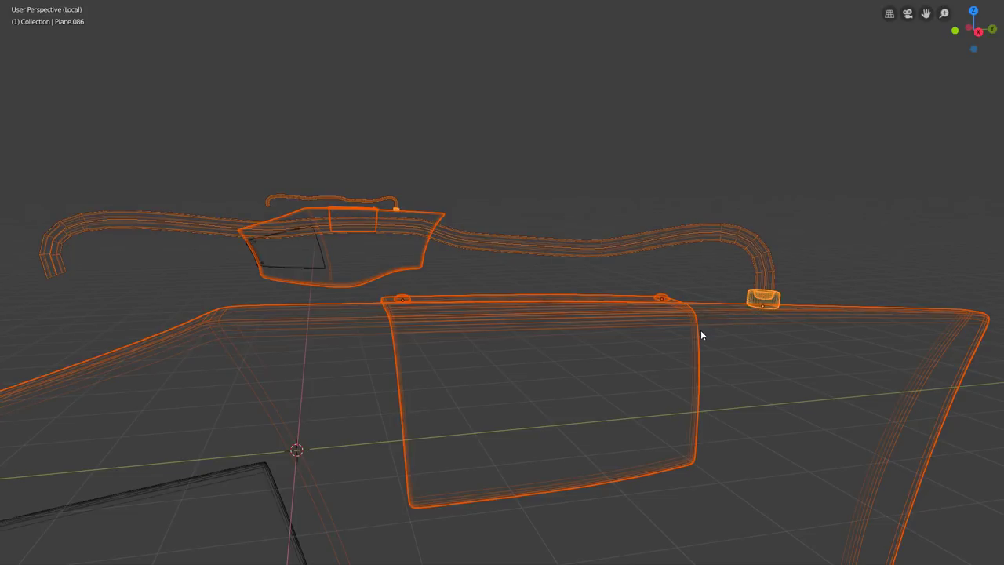
key("Tab")
mouse_move(701, 329)
middle_mouse_down()
mouse_move(722, 301)
mouse_move(721, 366)
mouse_move(760, 366)
mouse_move(716, 354)
middle_mouse_up()
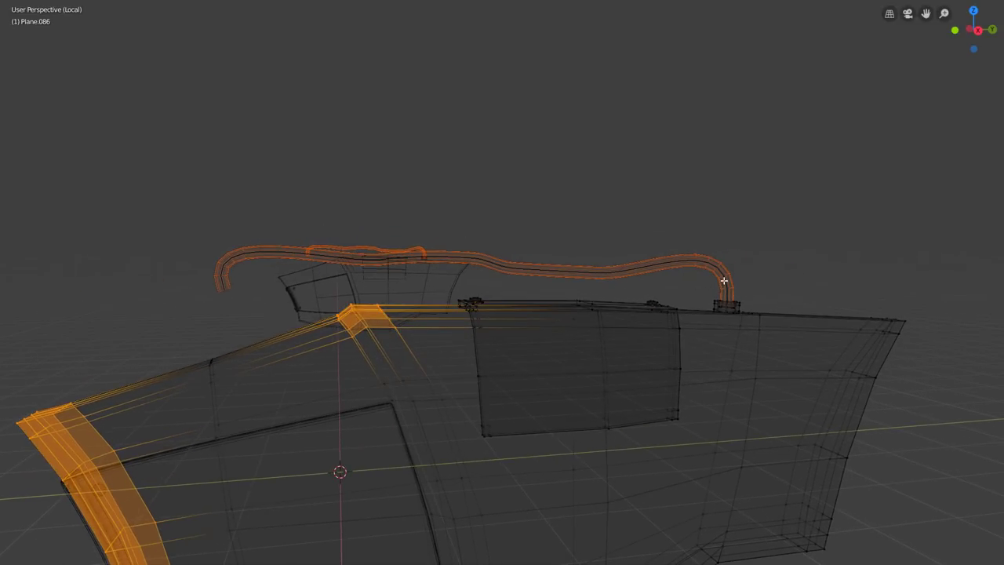
mouse_move(770, 300)
middle_mouse_down()
mouse_move(745, 296)
mouse_move(746, 287)
mouse_move(853, 289)
middle_mouse_up()
key("alt+a")
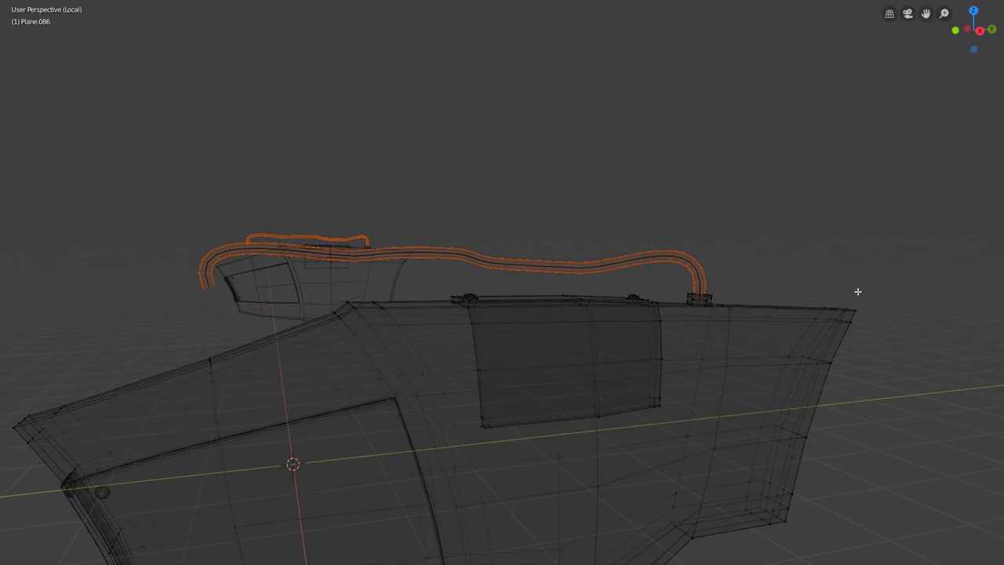
mouse_move(854, 289)
left_mouse_down()
mouse_move(409, 275)
mouse_move(309, 307)
mouse_move(336, 332)
mouse_move(550, 343)
mouse_move(869, 331)
left_mouse_up()
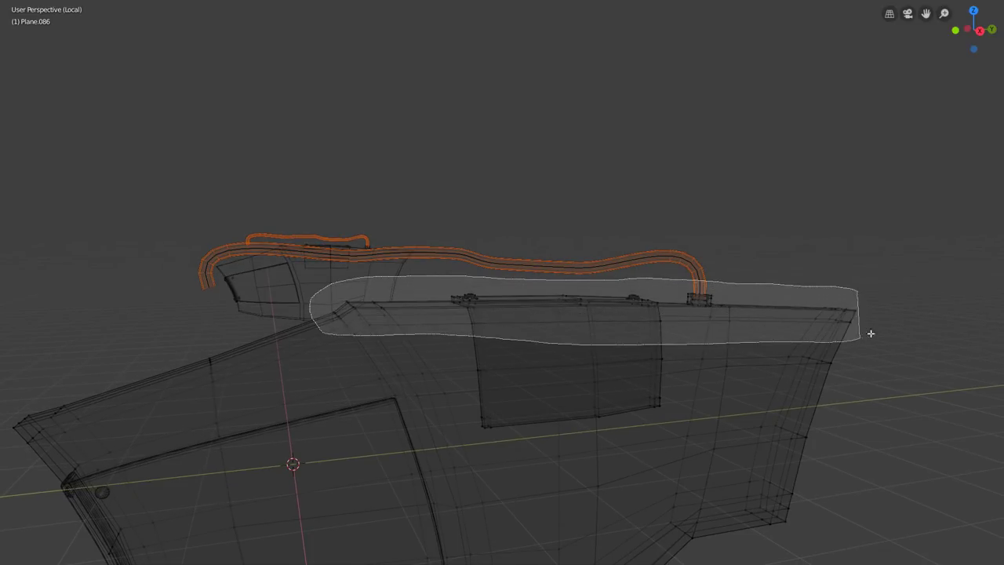
Step: Switch to solid shading and rotate the shell's top edge strip around the Z axis
key("r")
key("z")
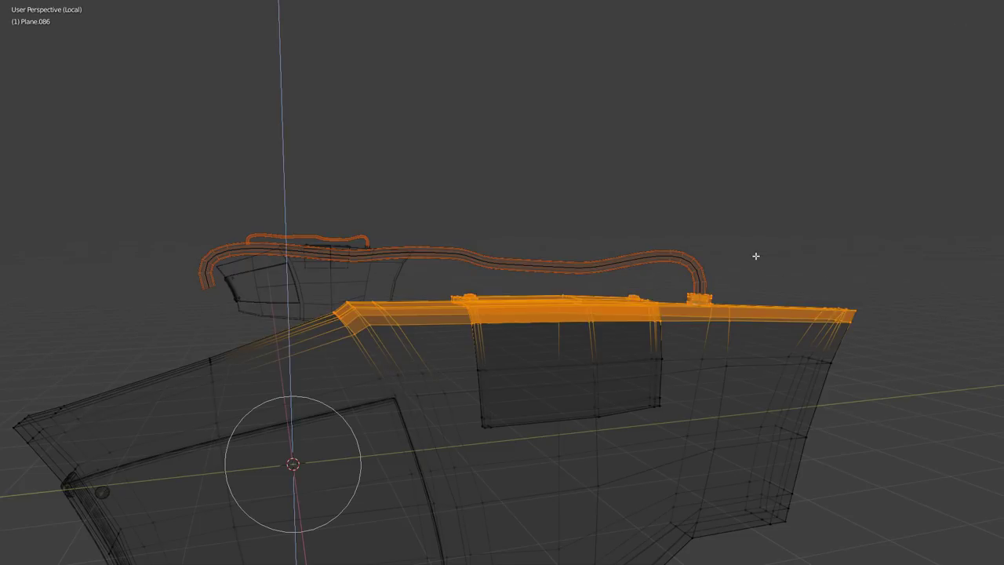
key("Escape")
key("shift+z")
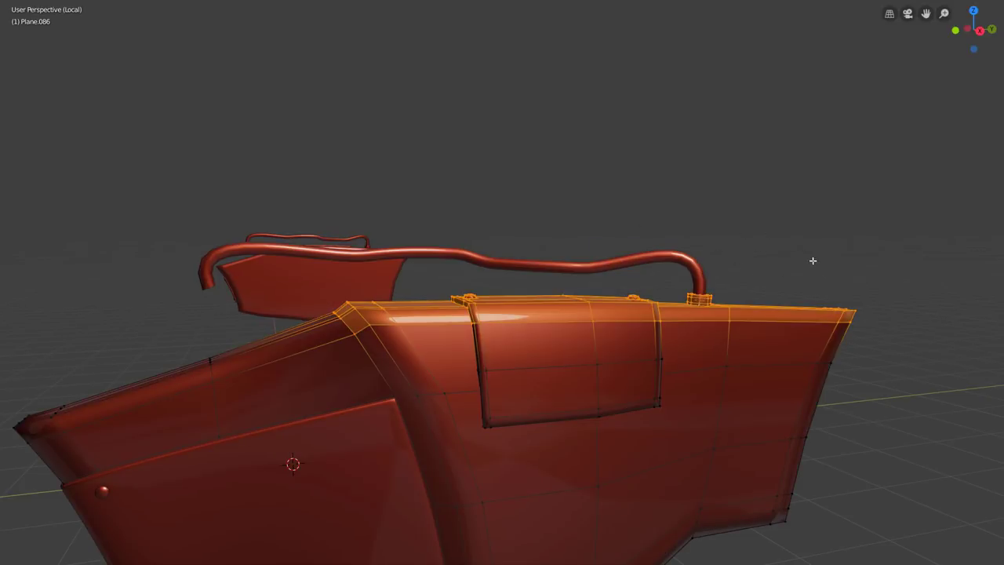
mouse_move(813, 259)
middle_mouse_down()
mouse_move(764, 260)
mouse_move(800, 265)
middle_mouse_up()
key("r")
key("z")
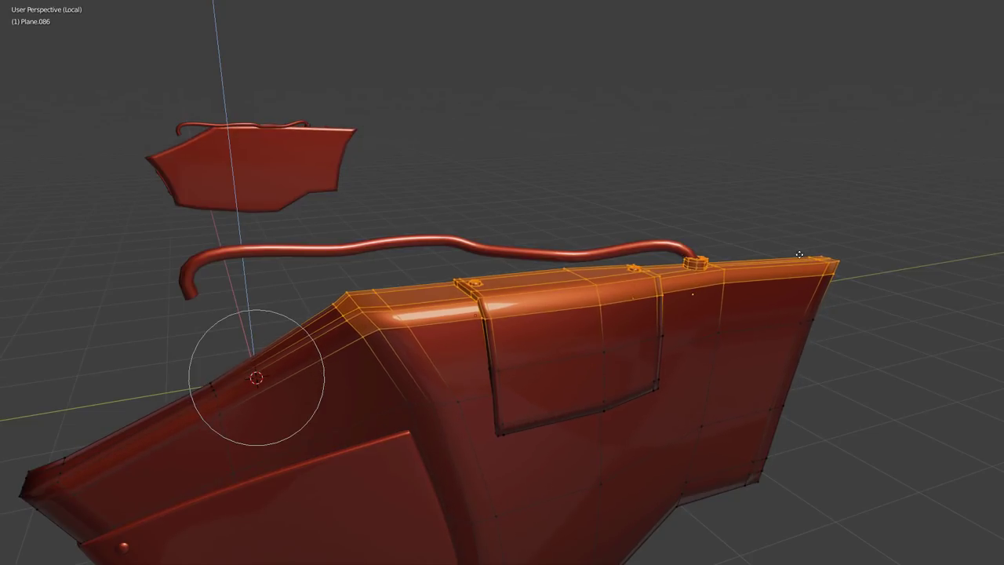
left_click(688, 259)
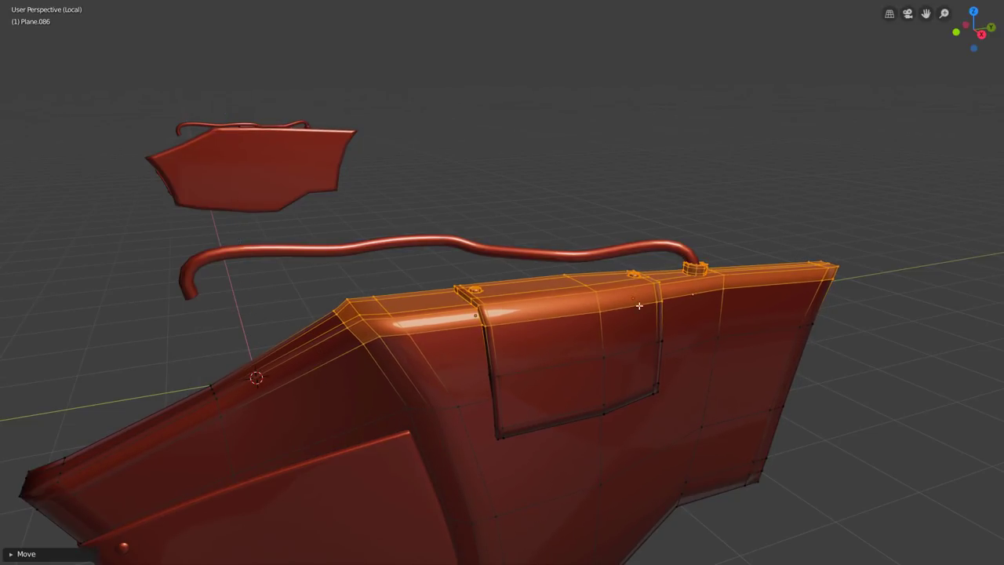
key("Tab")
Step: Move the pipe curve's right-end handle down into the side panel, then leave local view to show the full ship
left_click(682, 250)
key("Tab")
middle_click_drag(741, 261, 726, 319)
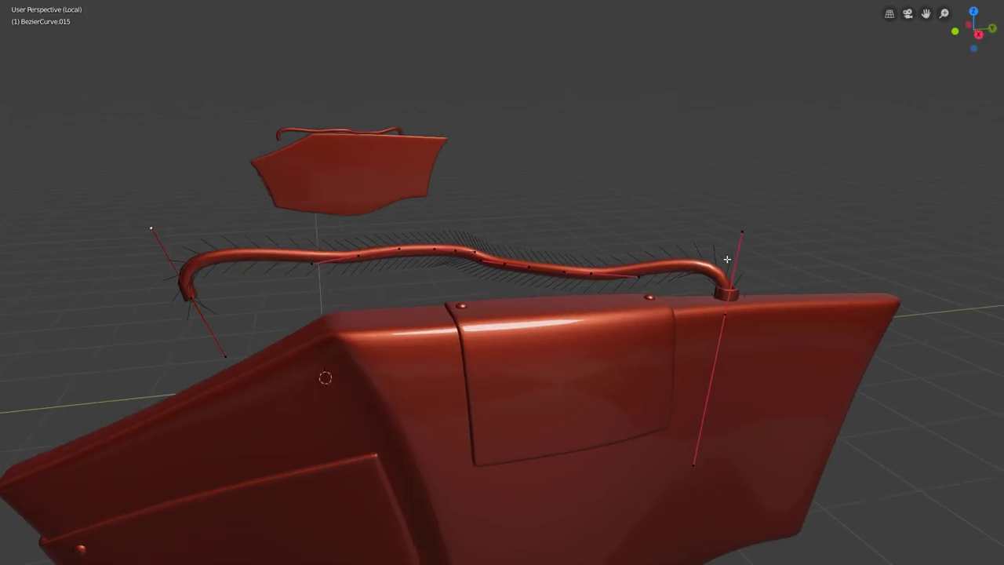
key("g")
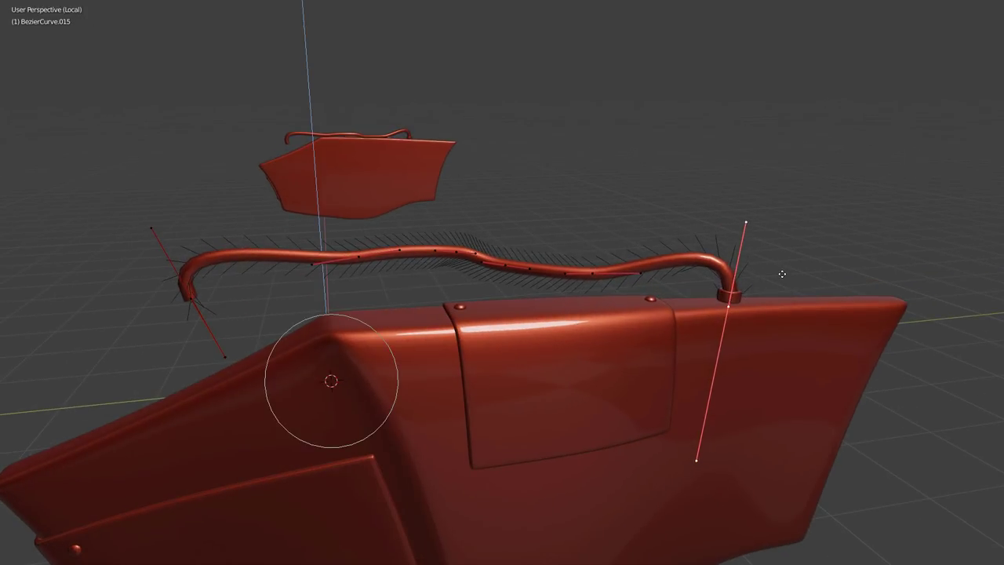
left_click(753, 283)
mouse_move(679, 313)
middle_mouse_down()
mouse_move(675, 326)
mouse_move(583, 284)
middle_mouse_up()
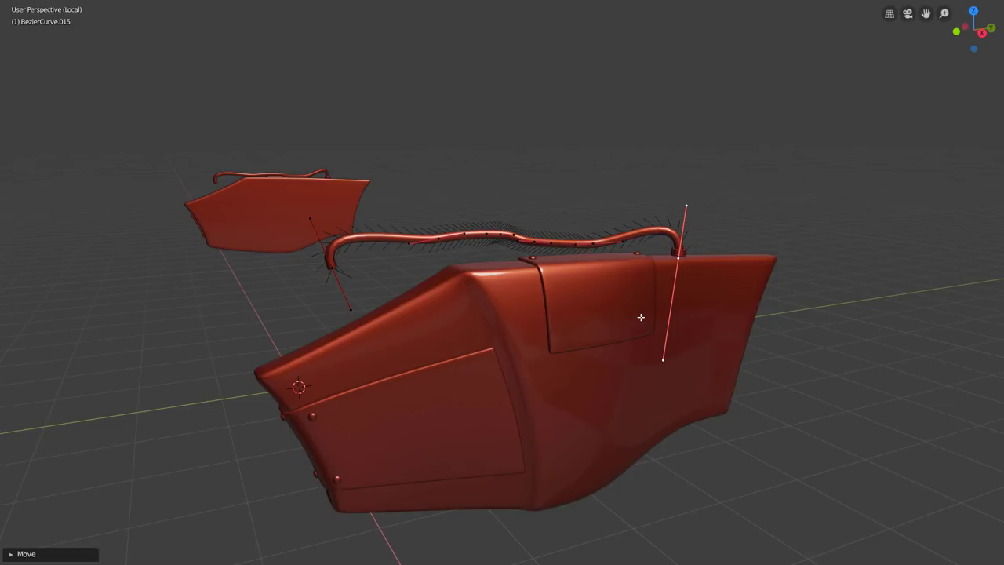
key("Tab")
key("KP_Divide")
mouse_move(617, 322)
middle_mouse_down()
mouse_move(617, 262)
mouse_move(583, 243)
mouse_move(611, 256)
mouse_move(645, 316)
middle_mouse_up()
Step: Clear the selection and pick the pants, torso armor, forearm armor and wrist part in turn
key("a")
key("alt+a")
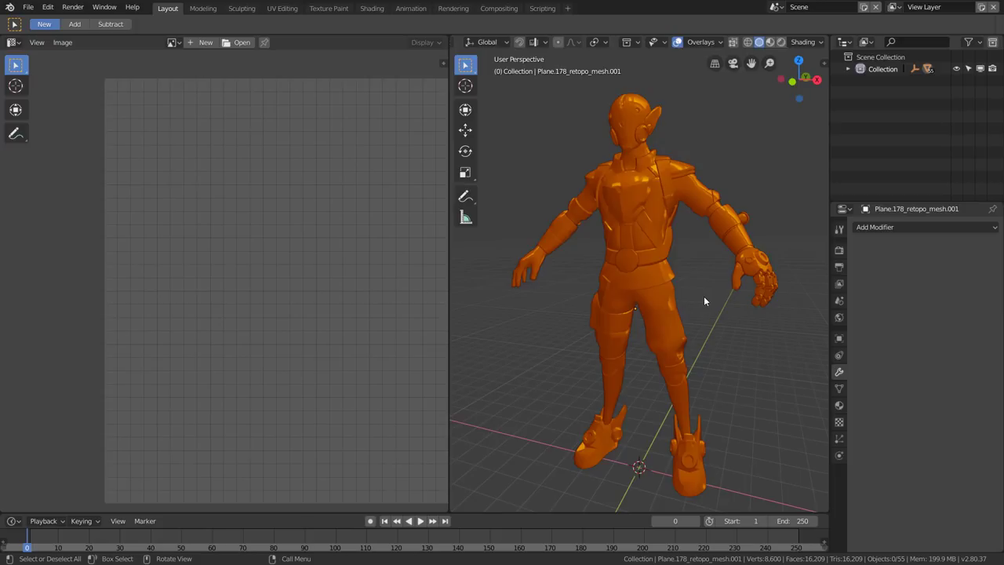
left_click(677, 275)
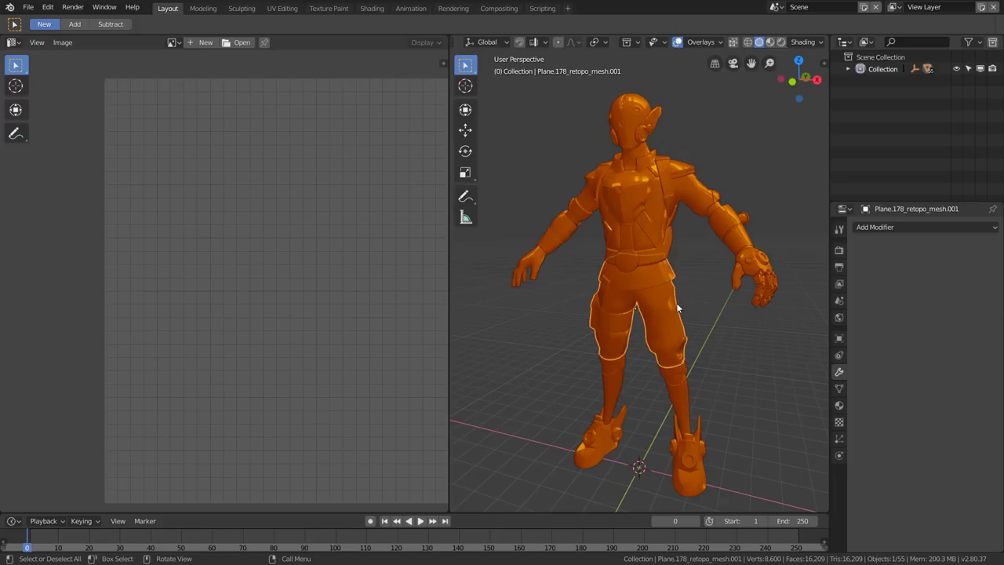
left_click(666, 250)
left_click(742, 232)
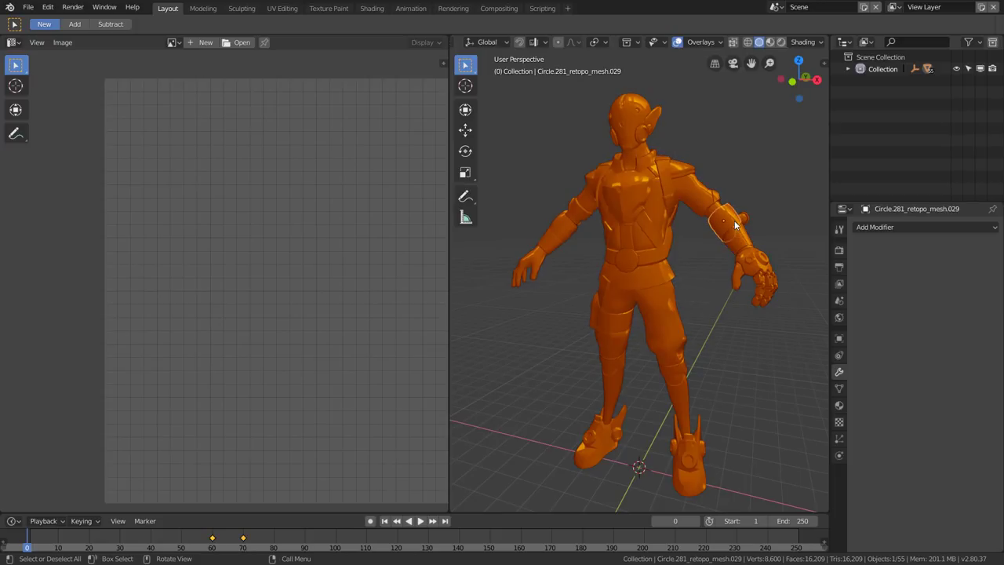
left_click(755, 306)
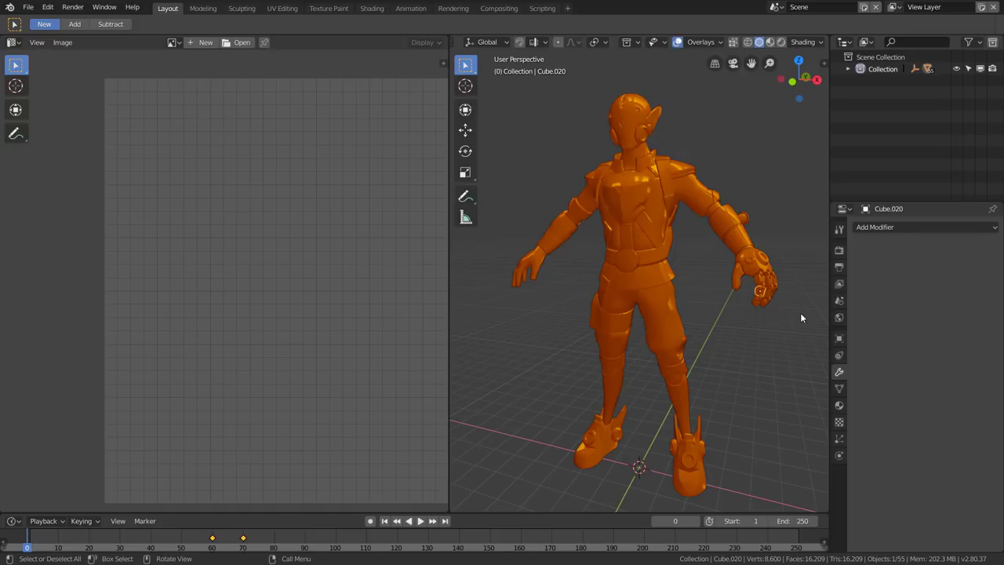
Step: Select every character piece with the second leg mesh active and enter Edit Mode on all of them
left_click(681, 405)
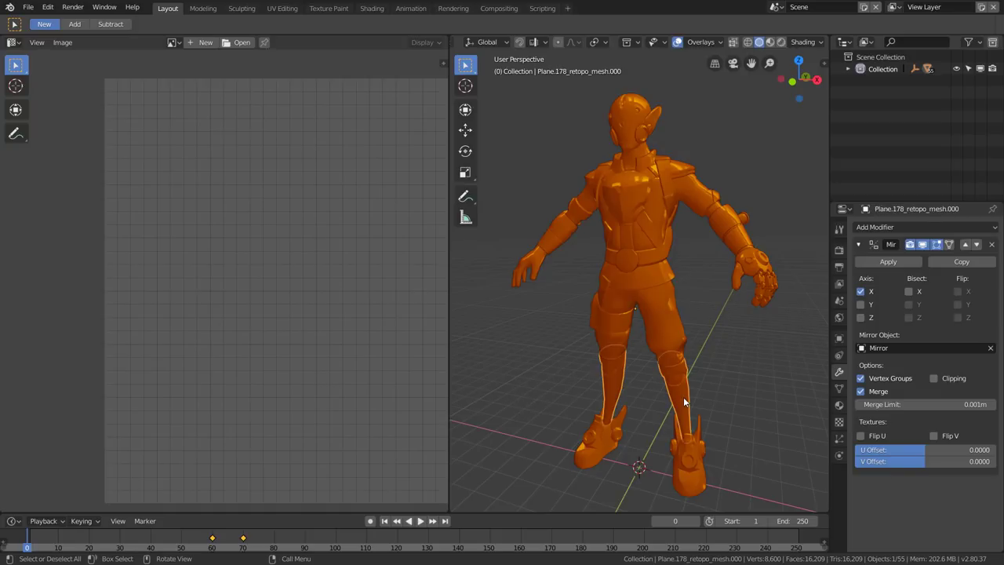
key("Tab")
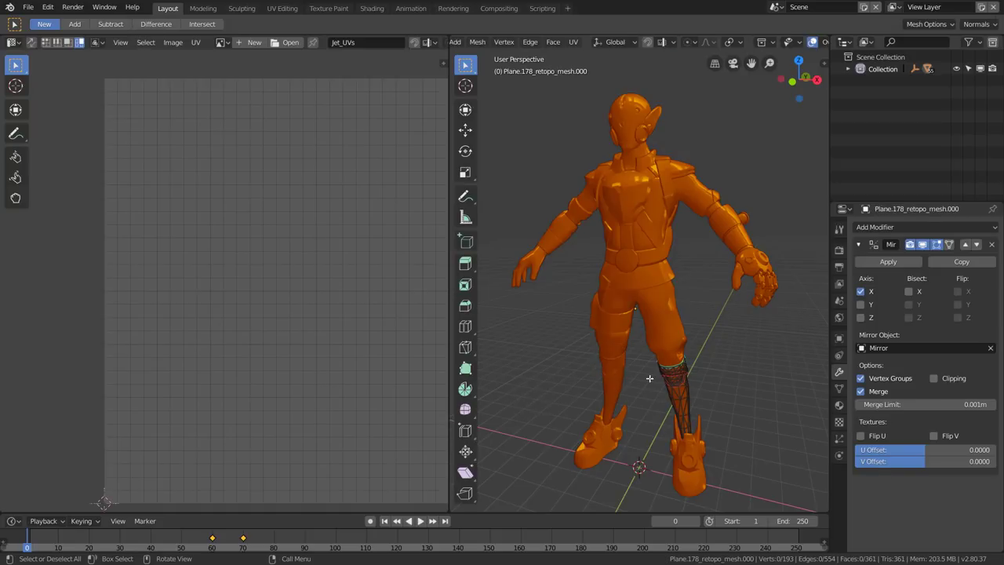
key("Tab")
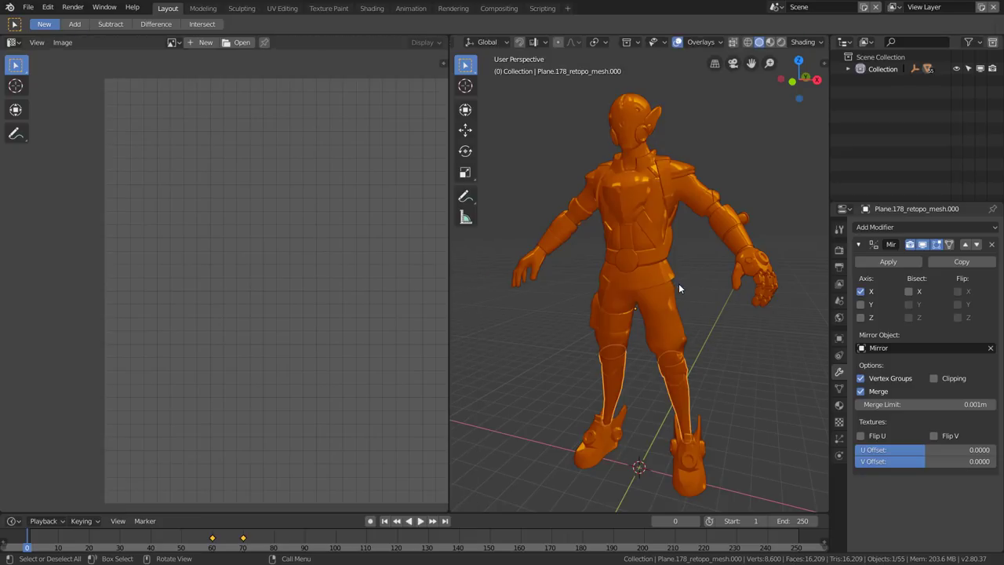
key("a")
left_click(671, 318, "shift")
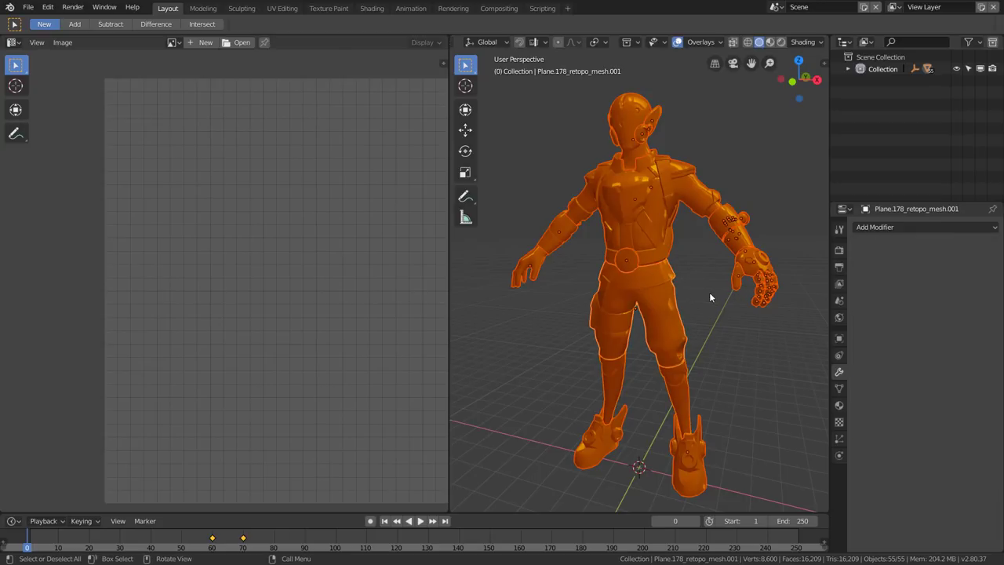
key("Tab")
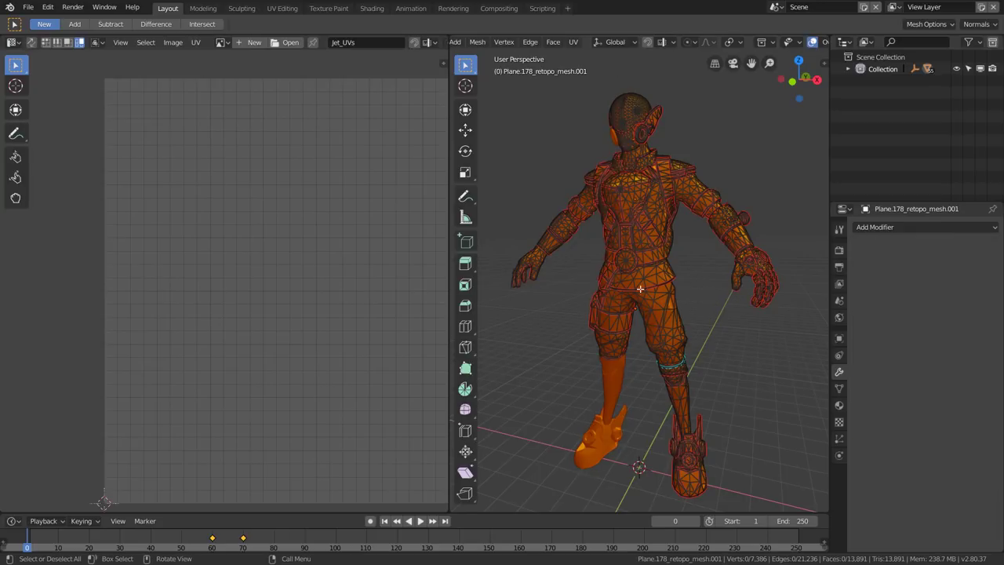
Step: Select all mesh elements to display the UV layout and shift the oval UV island slightly
scroll(664, 284, "down", 2)
key("a")
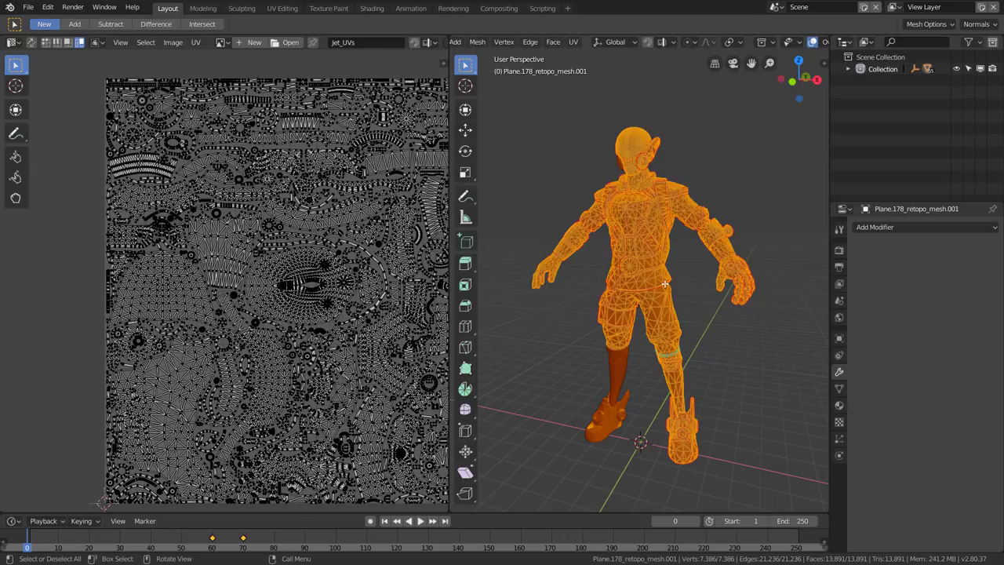
scroll(310, 281, "down", 2)
scroll(310, 281, "down", 1)
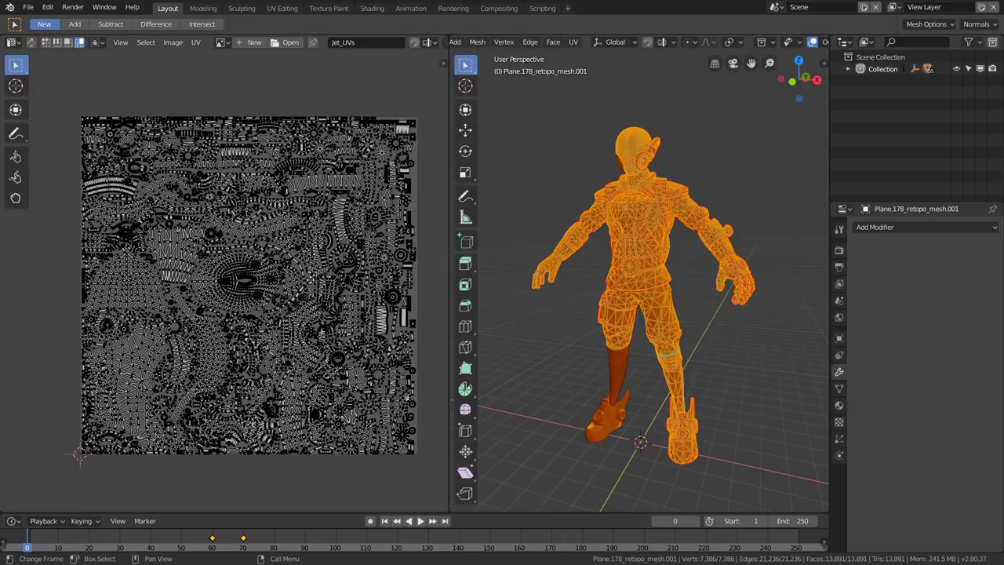
scroll(288, 276, "up", 1)
scroll(288, 274, "up", 2)
scroll(287, 270, "up", 2)
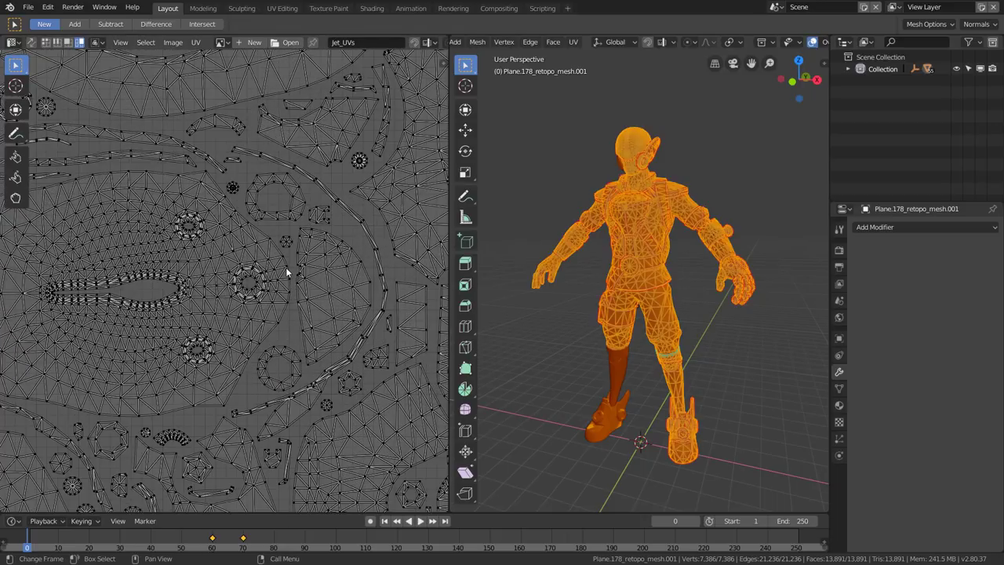
key("l")
scroll(285, 268, "down", 3)
key("g")
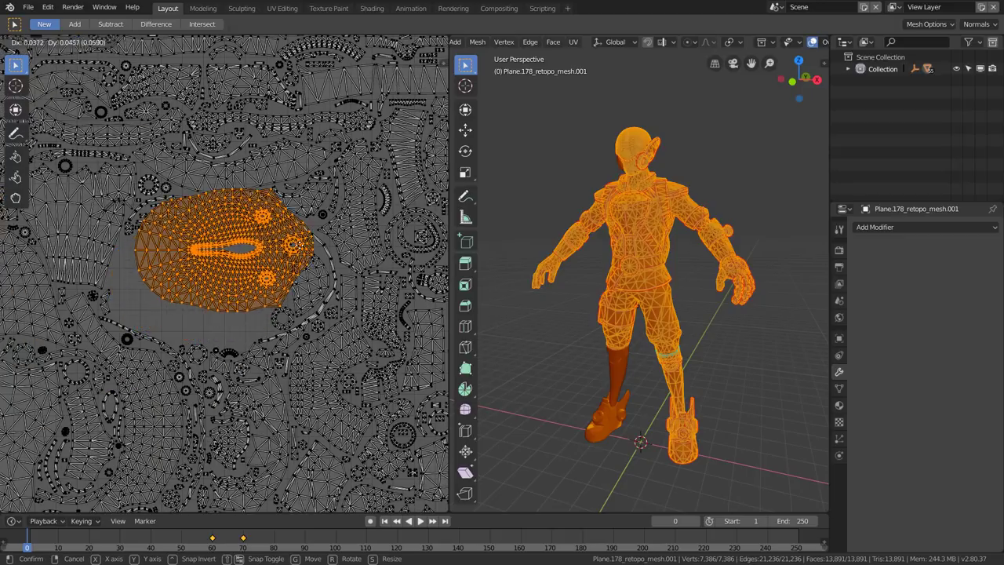
left_click(289, 270)
Step: Return to Object Mode and show only the leg piece's UV layout in Edit Mode
scroll(361, 286, "down", 1)
scroll(363, 288, "down", 1)
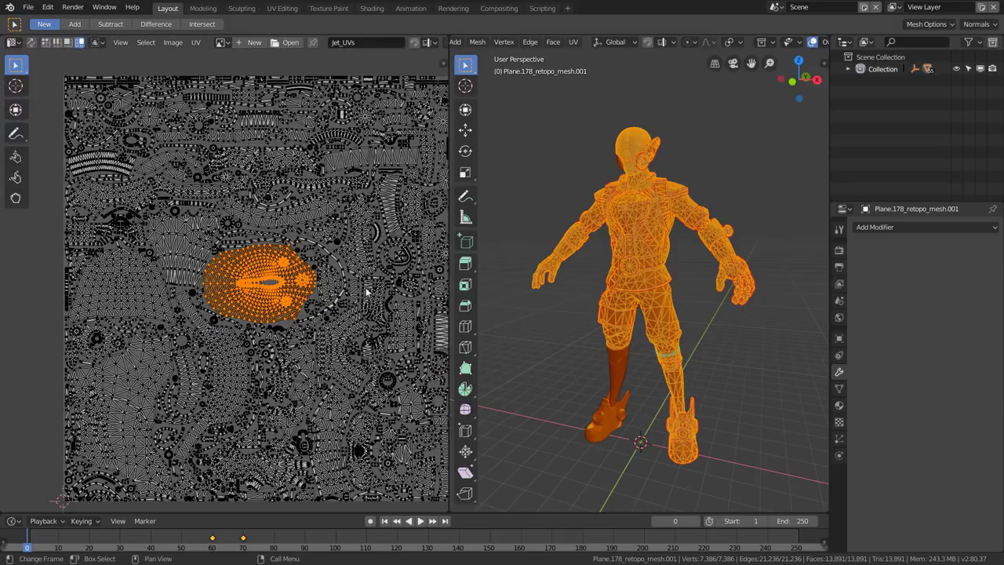
scroll(366, 292, "down", 1)
scroll(366, 291, "down", 1)
scroll(366, 291, "down", 1)
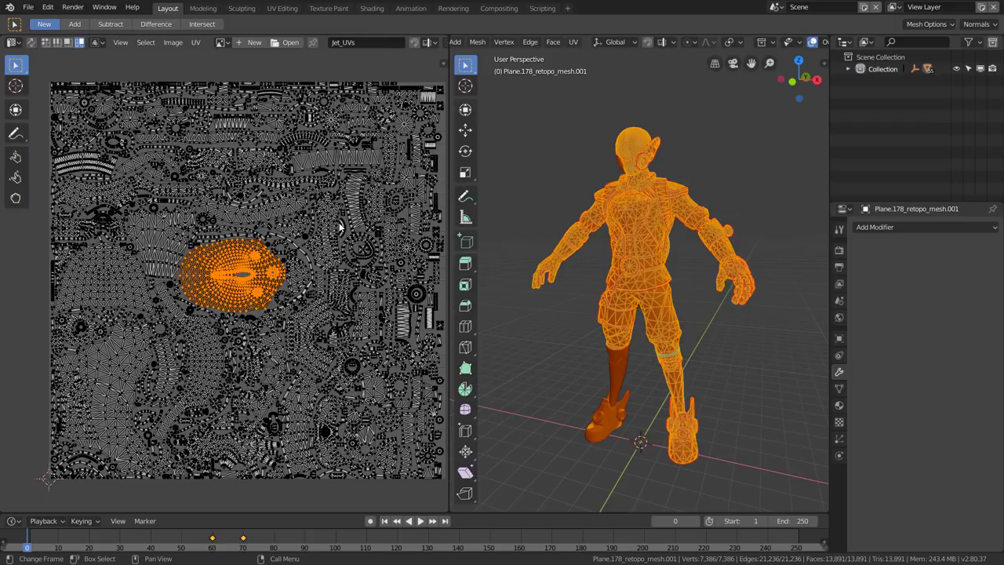
key("Tab")
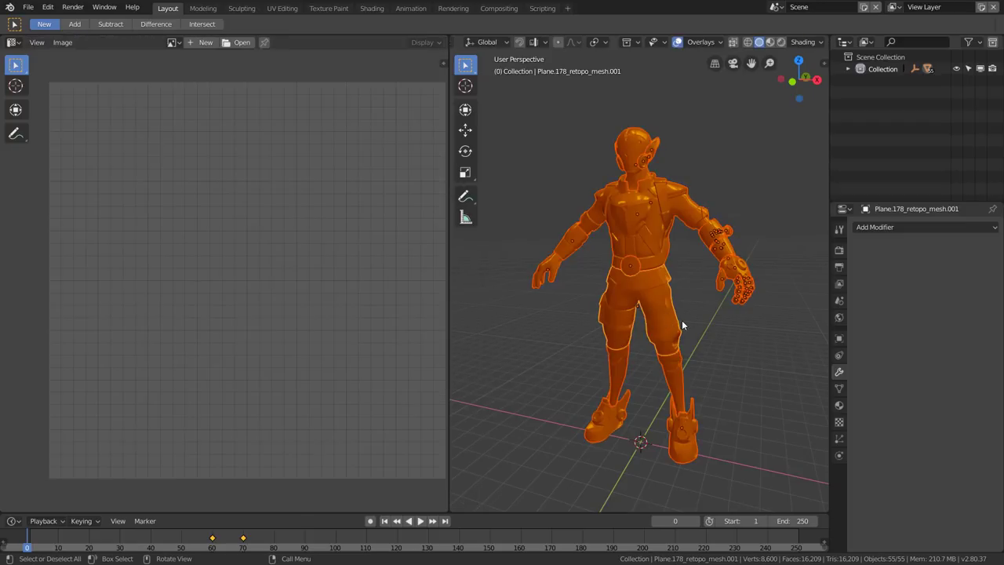
left_click(682, 325)
key("Tab")
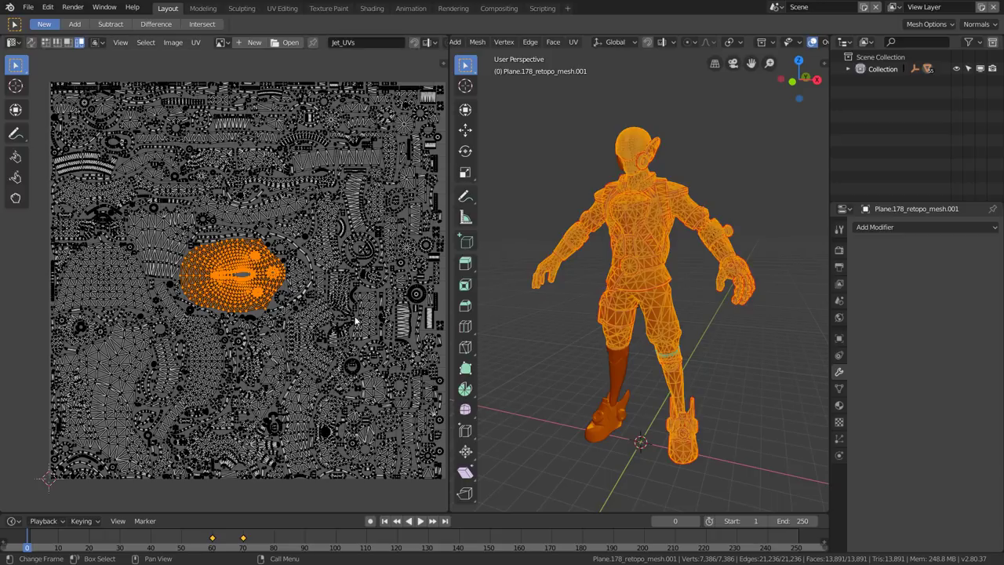
middle_click_drag(358, 322, 350, 315)
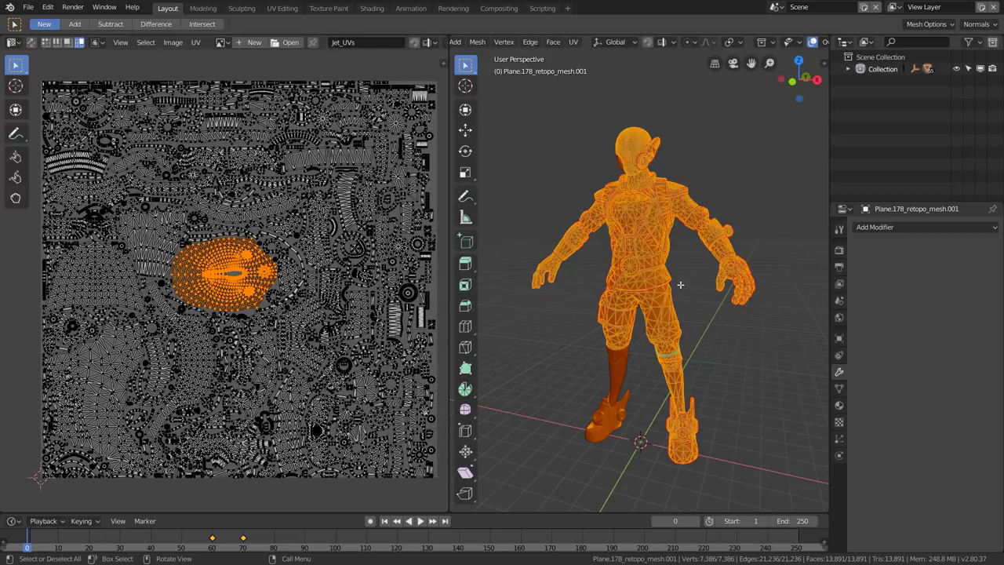